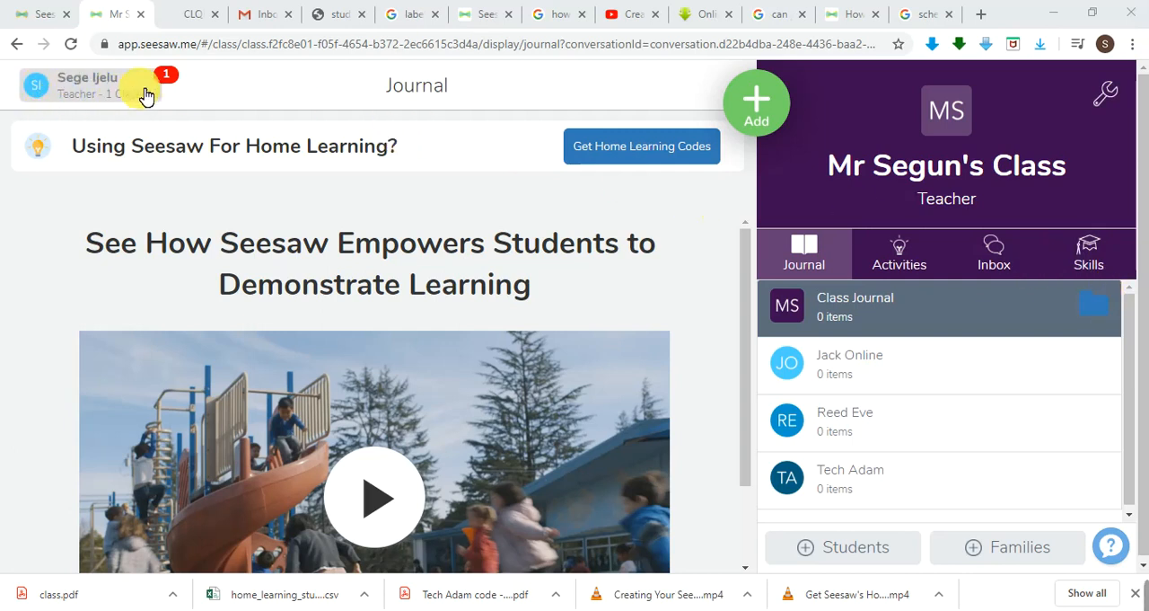
# Open the school search for connecting the teacher account to a school, and close it without choosing a school.
pyautogui.click(43, 90)
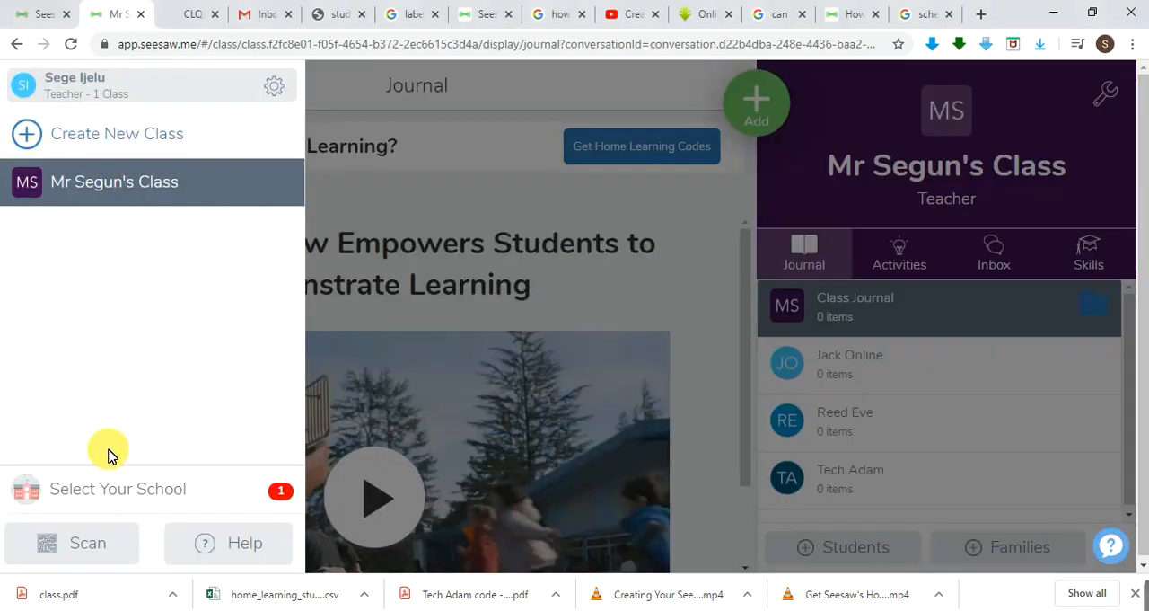
pyautogui.click(176, 494)
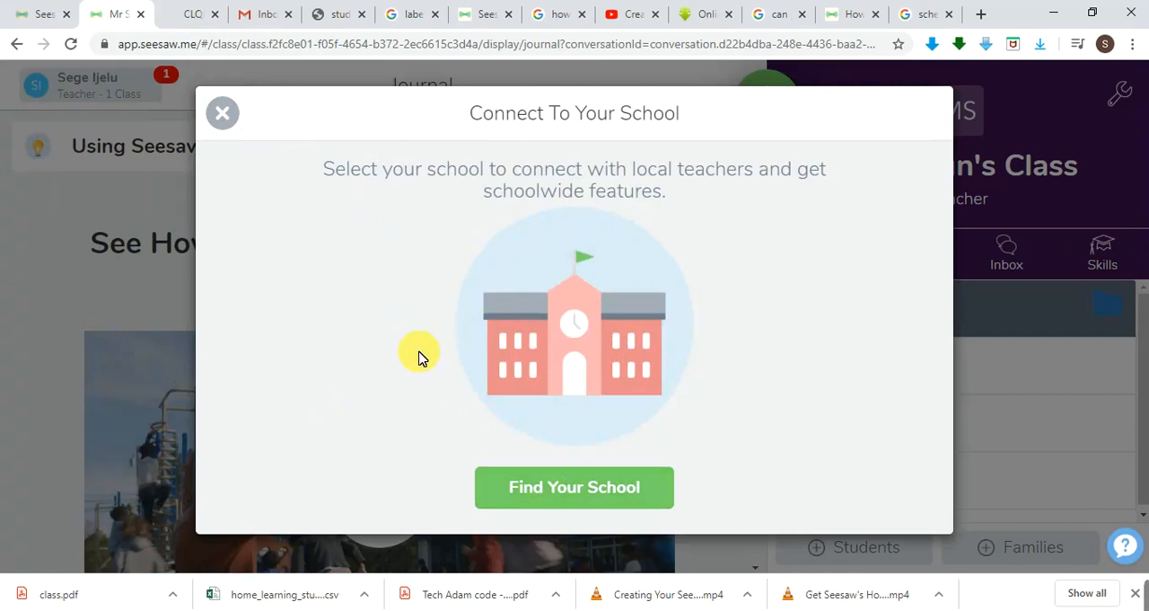
pyautogui.click(588, 490)
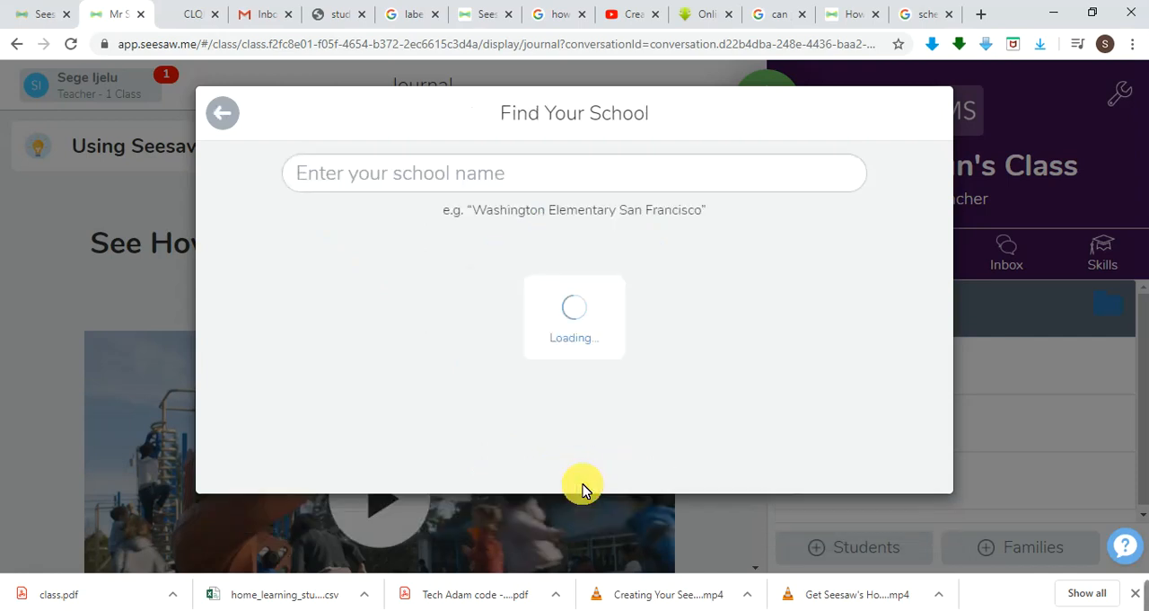
pyautogui.click(411, 179)
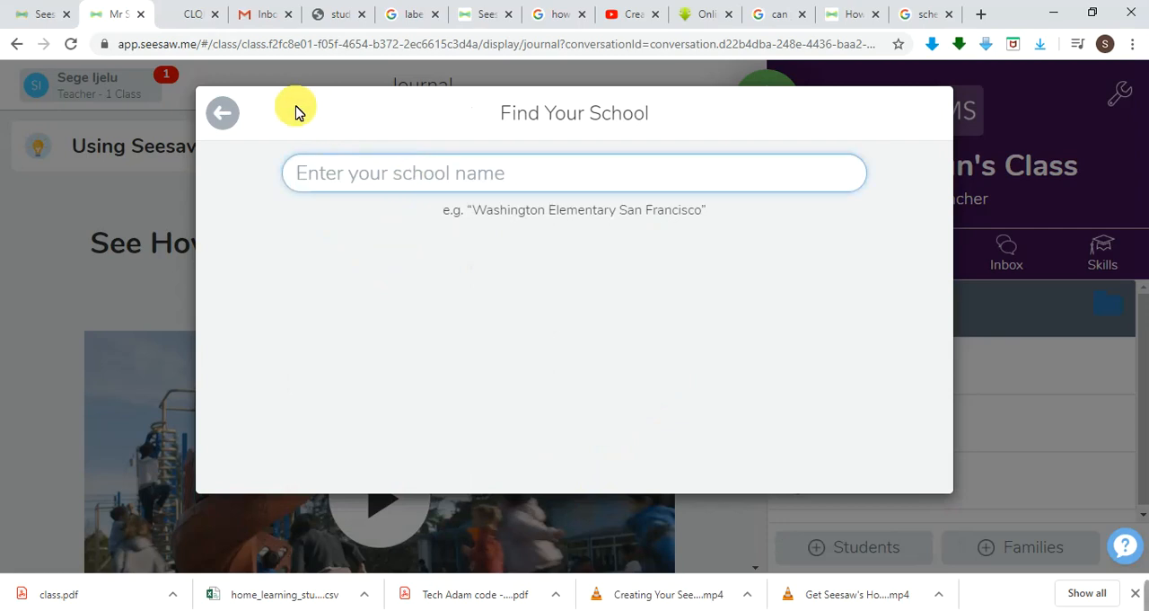
pyautogui.click(223, 114)
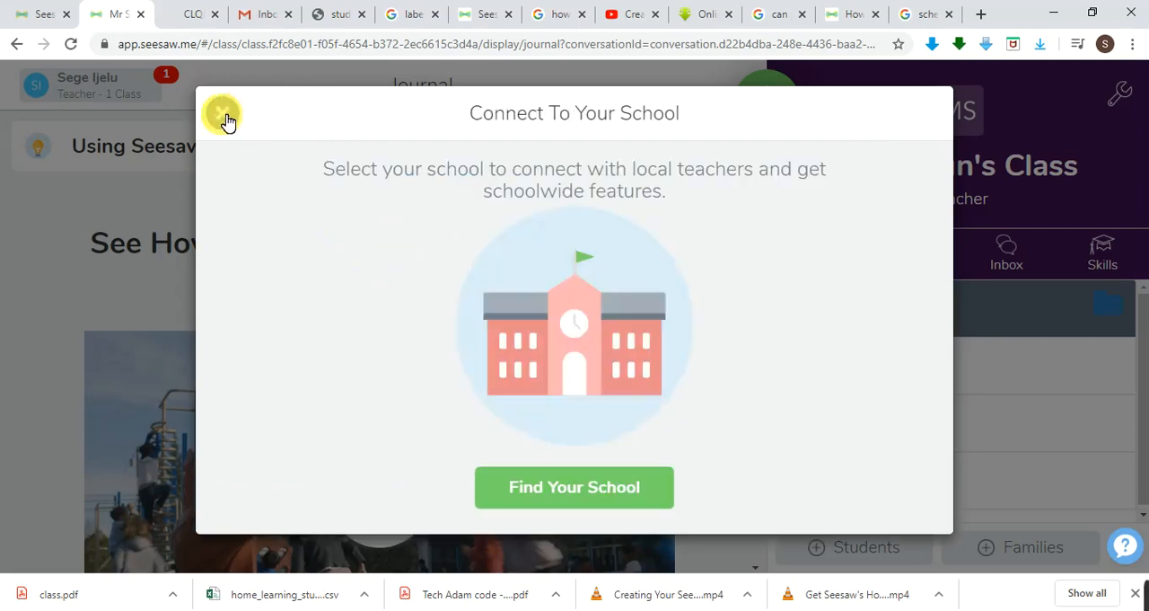
pyautogui.click(225, 119)
# View the teacher account's settings options, and close them without choosing one.
pyautogui.click(47, 92)
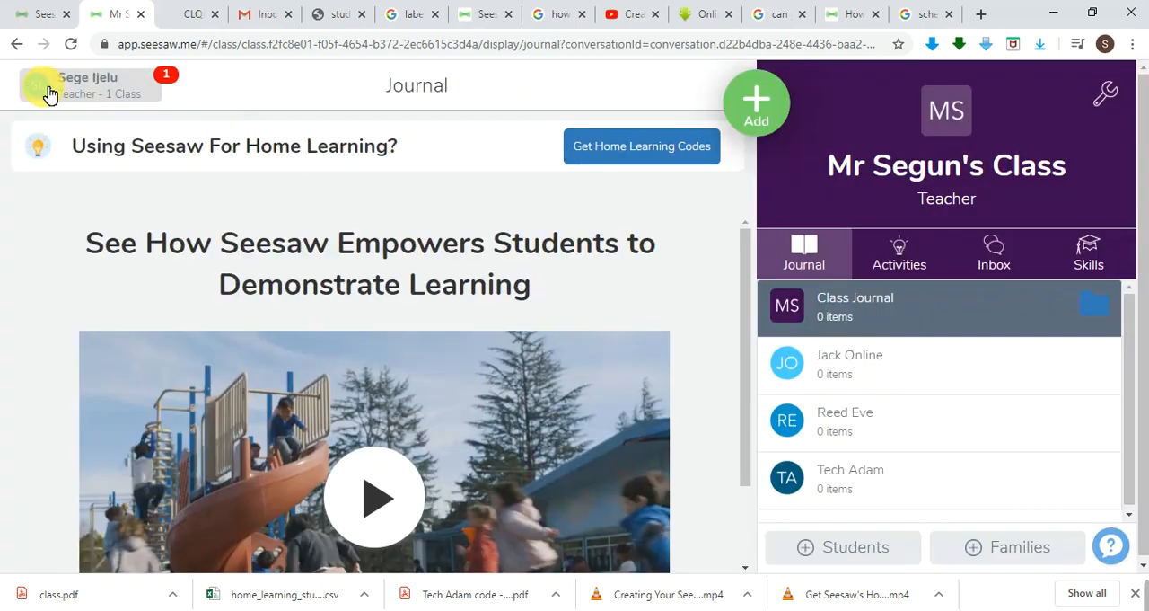
pyautogui.click(274, 89)
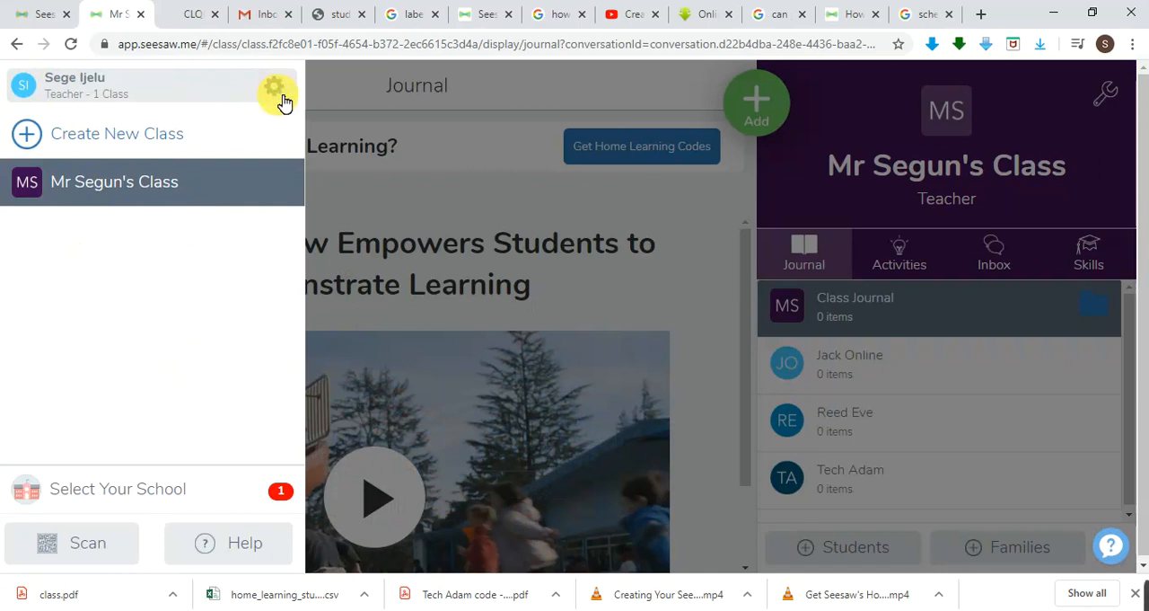
pyautogui.click(277, 90)
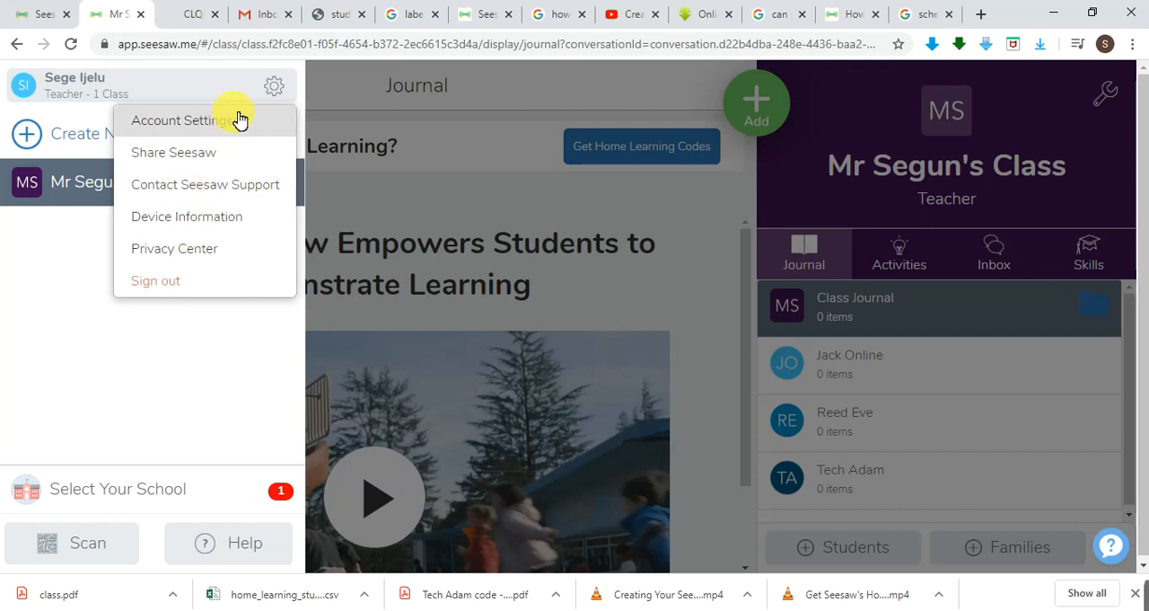
pyautogui.click(344, 96)
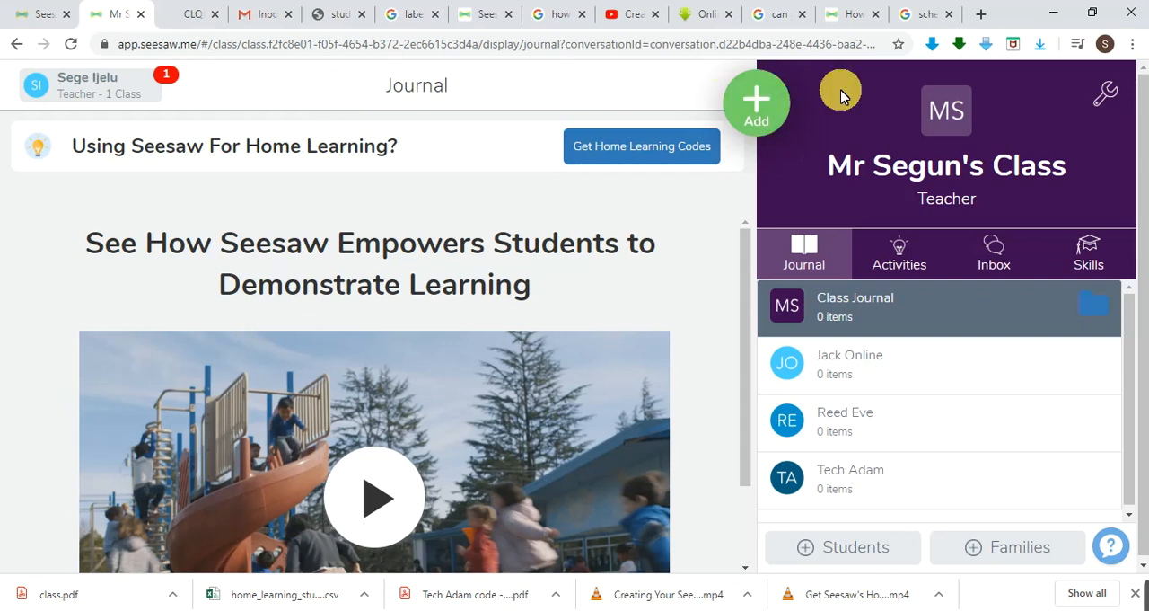
# In the class settings, try Students & Teachers and Teachers for Show add to folder step, and set it back to Never.
pyautogui.click(1105, 91)
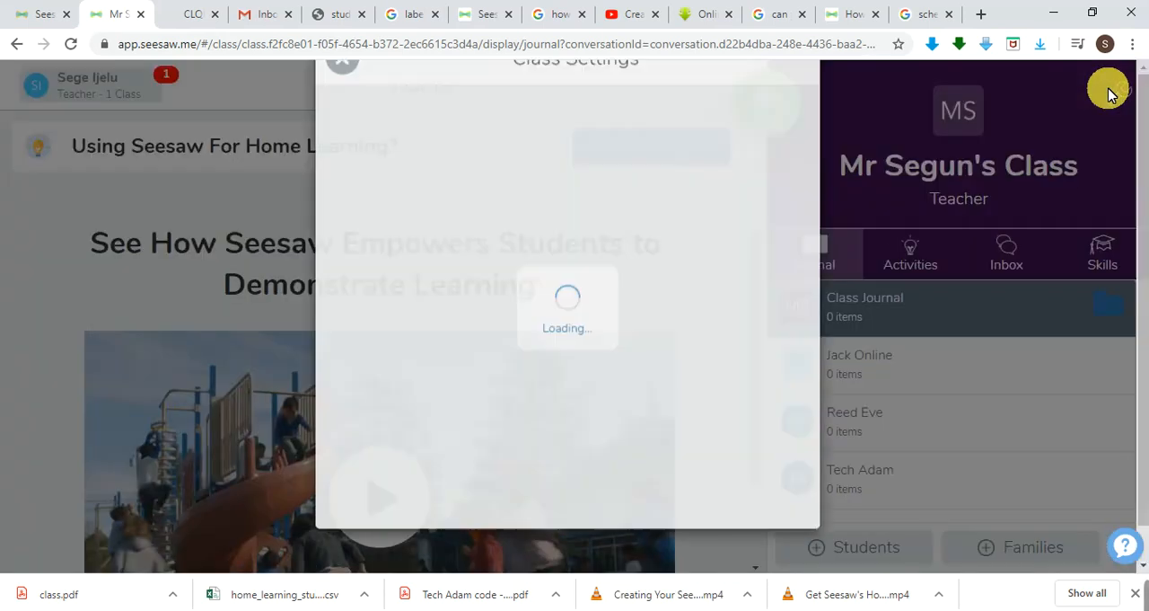
pyautogui.moveTo(811, 213); pyautogui.dragTo(808, 416)
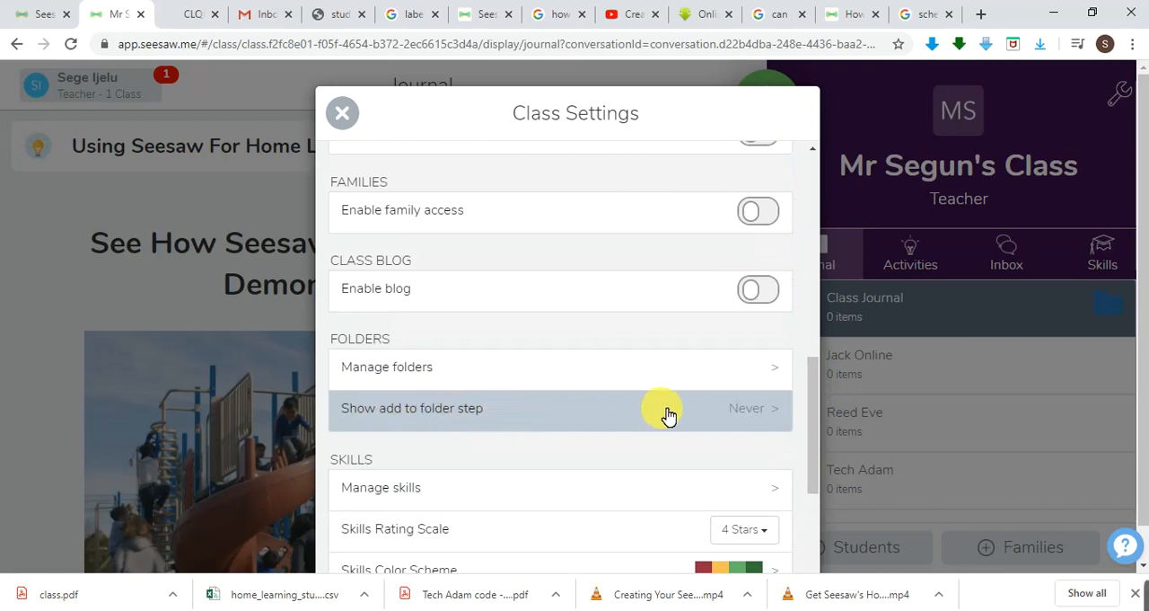
pyautogui.click(752, 416)
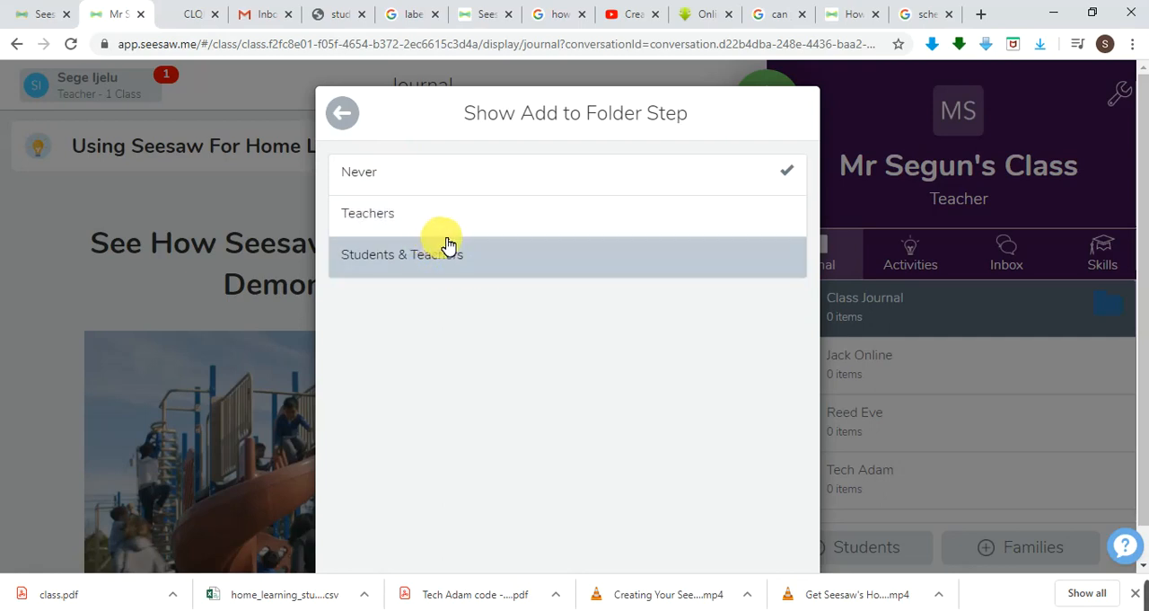
pyautogui.click(494, 255)
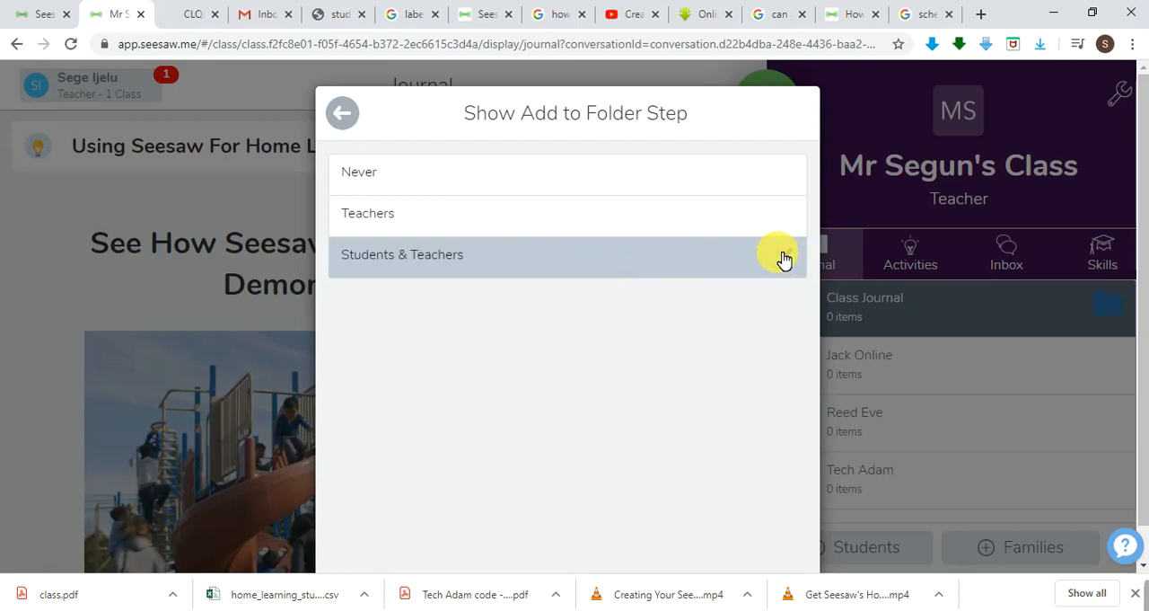
pyautogui.click(460, 219)
pyautogui.click(458, 186)
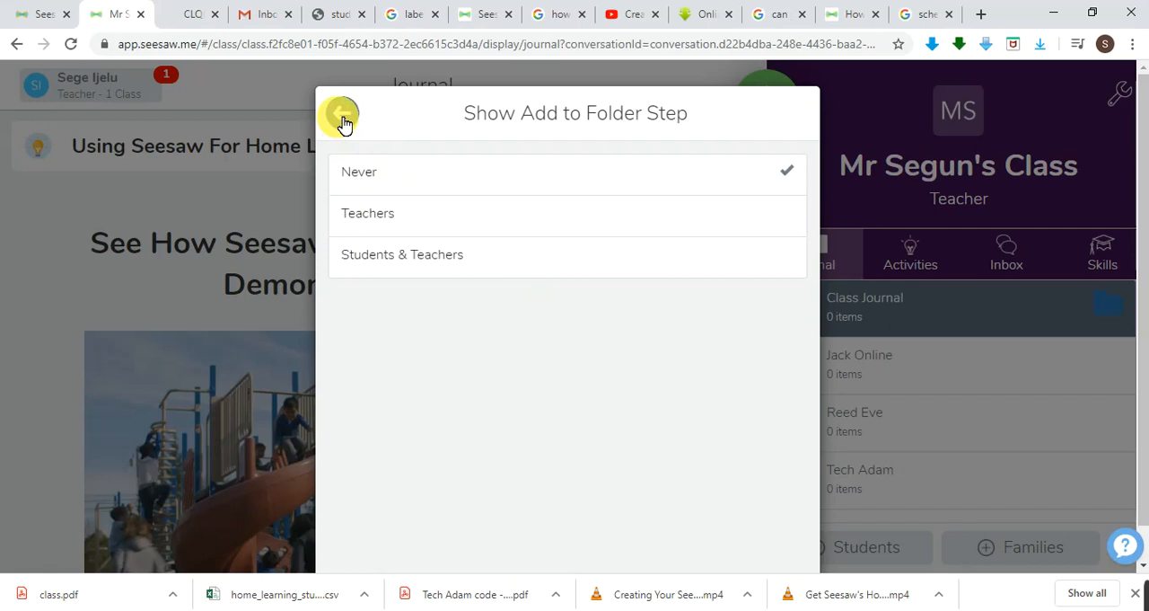
pyautogui.click(342, 115)
# View the class's Manage Folders dialog from the class settings, and return to the journal.
pyautogui.scroll(-1, 710, 513)
pyautogui.scroll(-7, 710, 513)
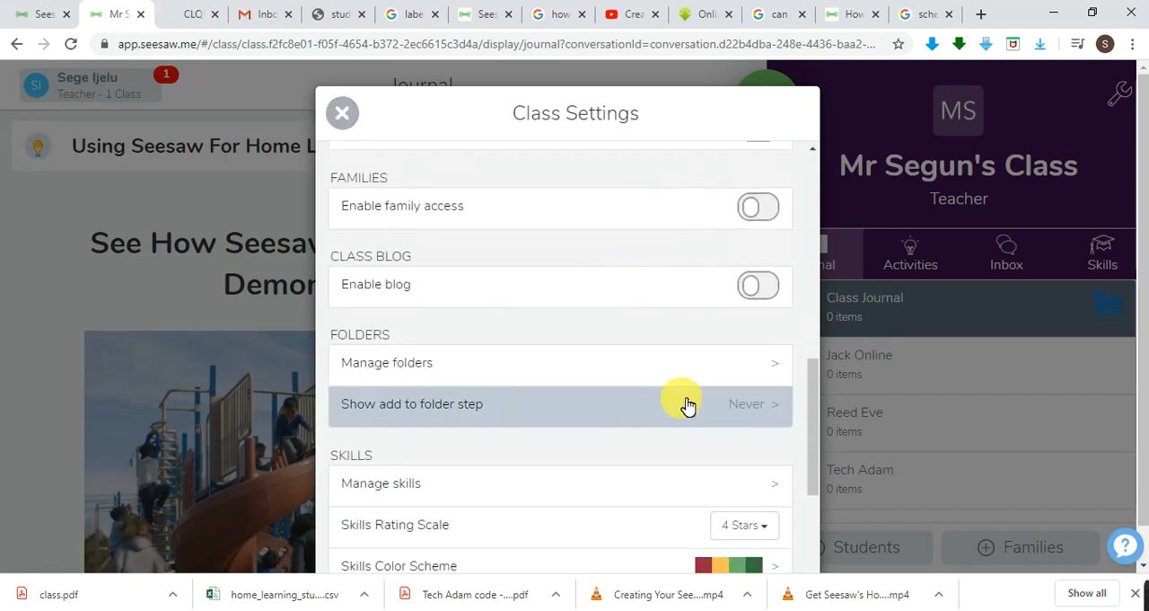
pyautogui.click(659, 367)
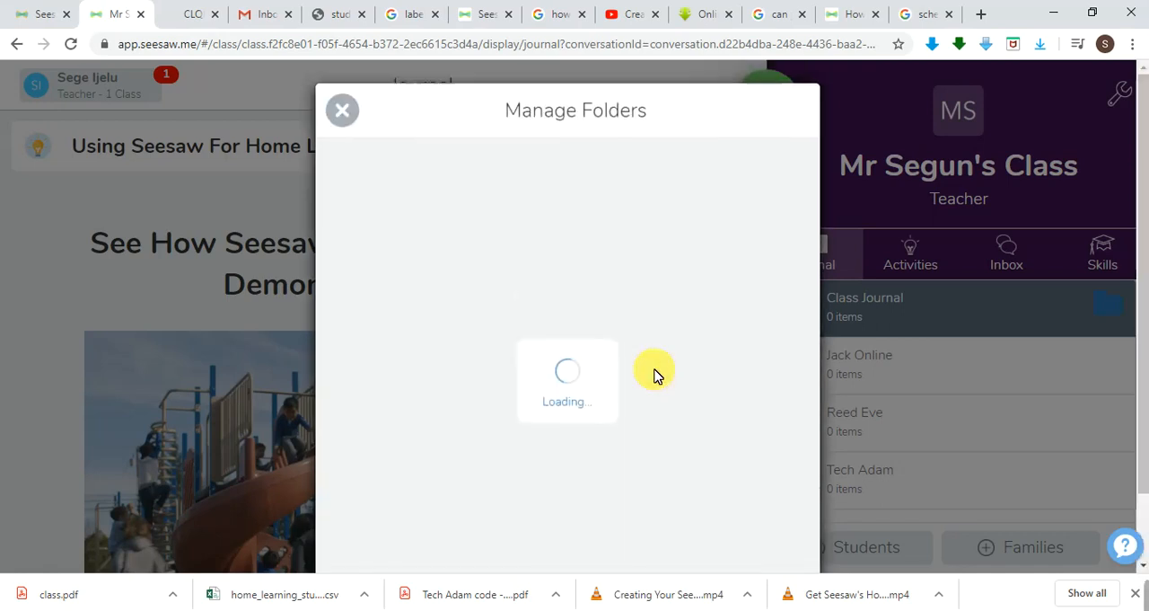
pyautogui.scroll(-1, 626, 386)
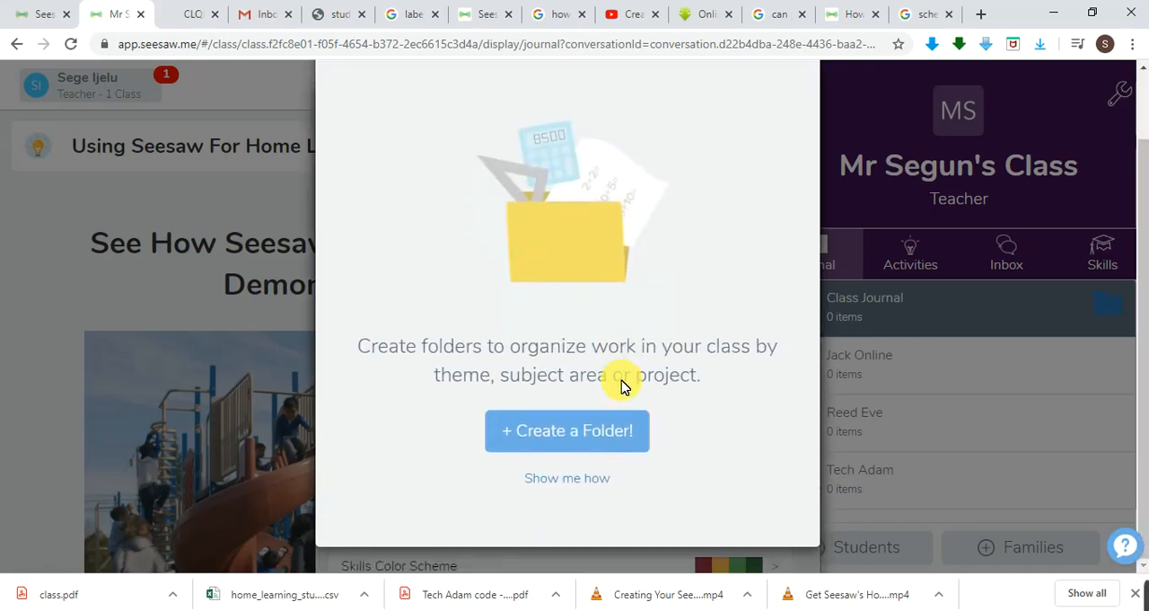
pyautogui.scroll(1, 584, 308)
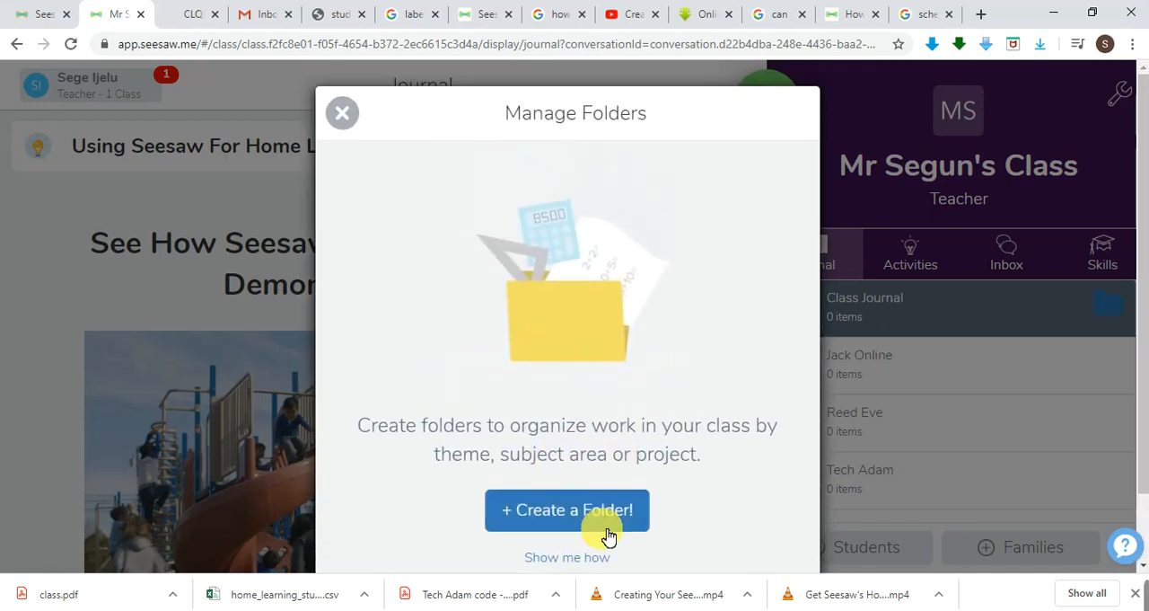
pyautogui.click(346, 120)
pyautogui.click(344, 116)
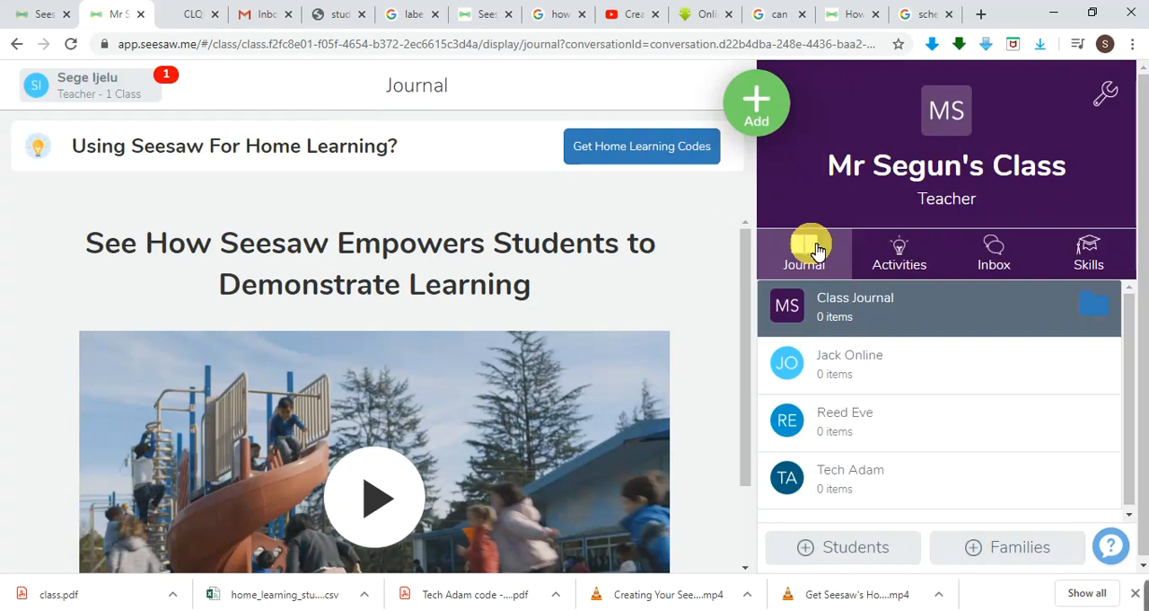
# Create an orange folder named Comprehension for the Class Journal.
pyautogui.click(1099, 306)
pyautogui.scroll(-1, 676, 327)
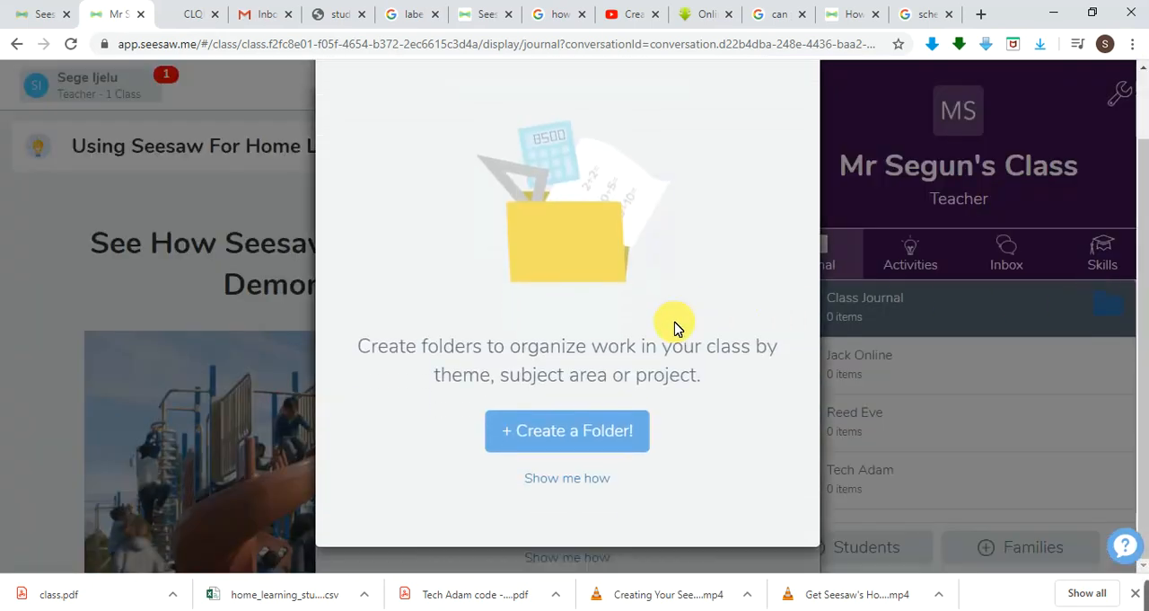
pyautogui.click(584, 442)
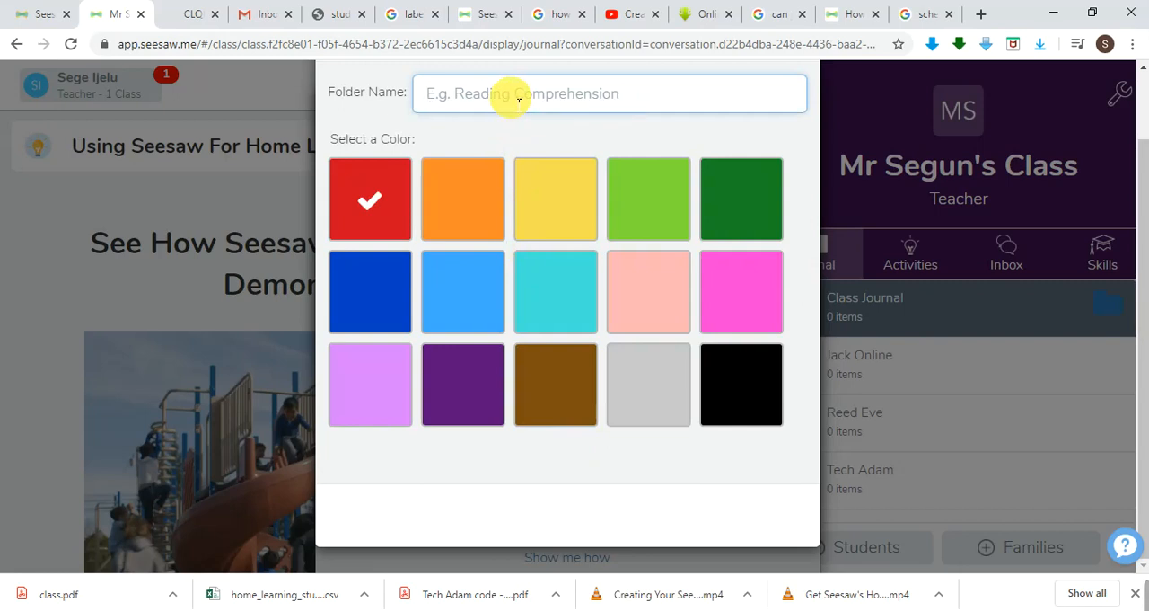
pyautogui.write('Comprehension')
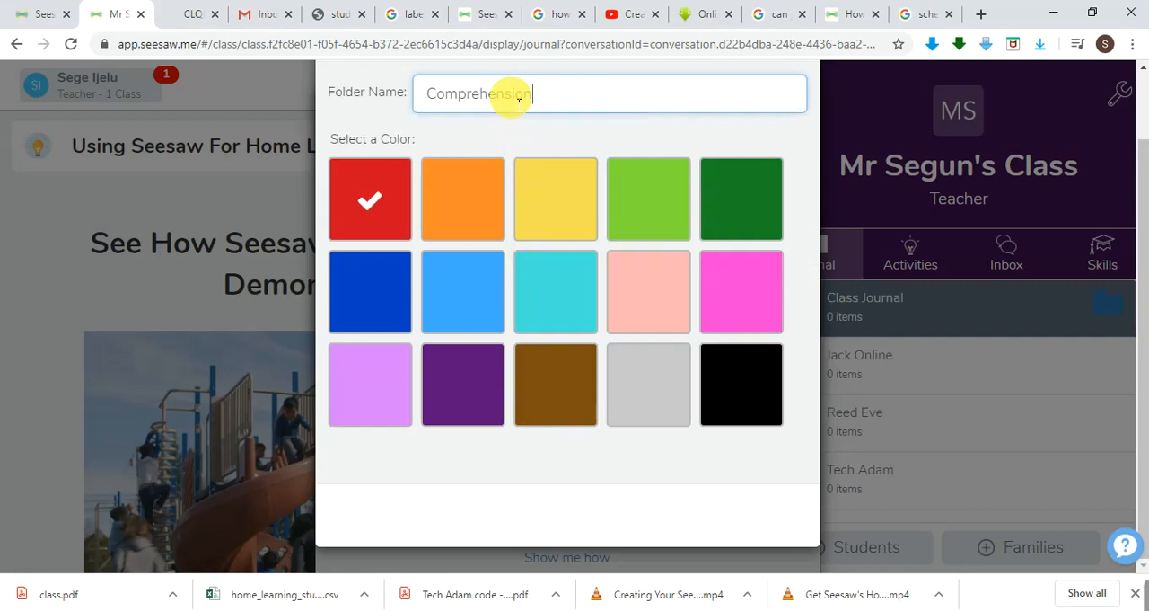
pyautogui.click(476, 212)
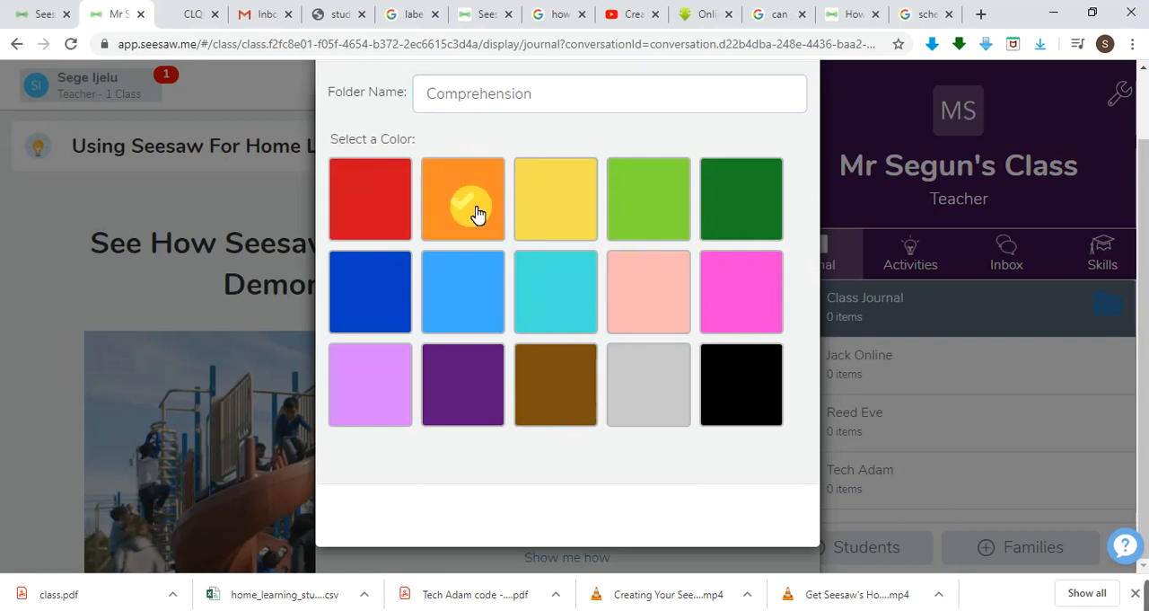
pyautogui.scroll(1, 476, 212)
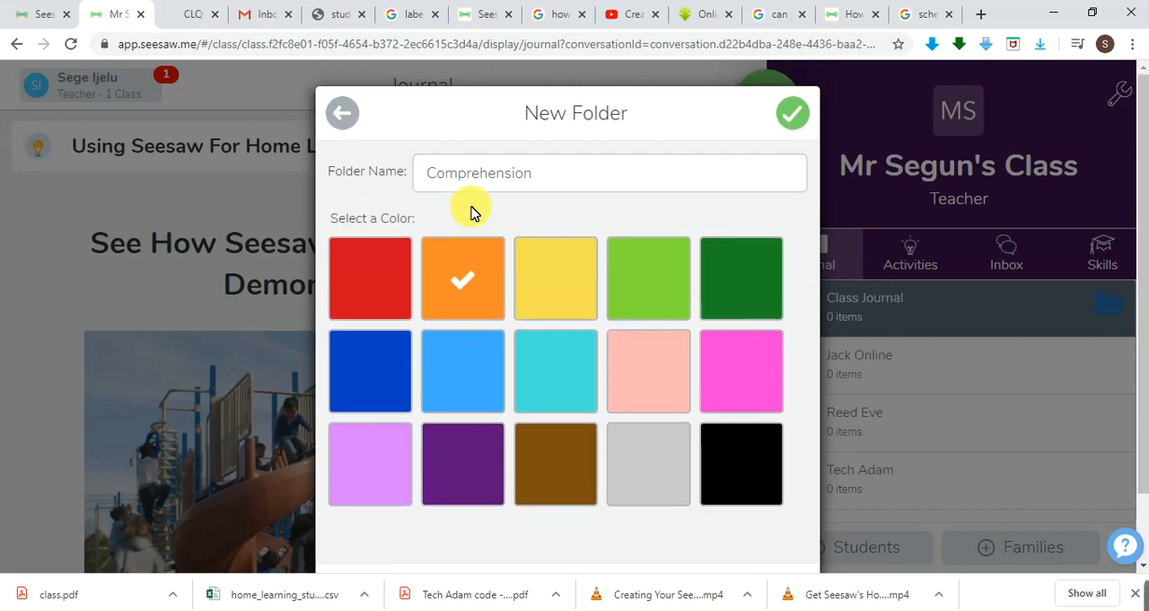
pyautogui.click(793, 115)
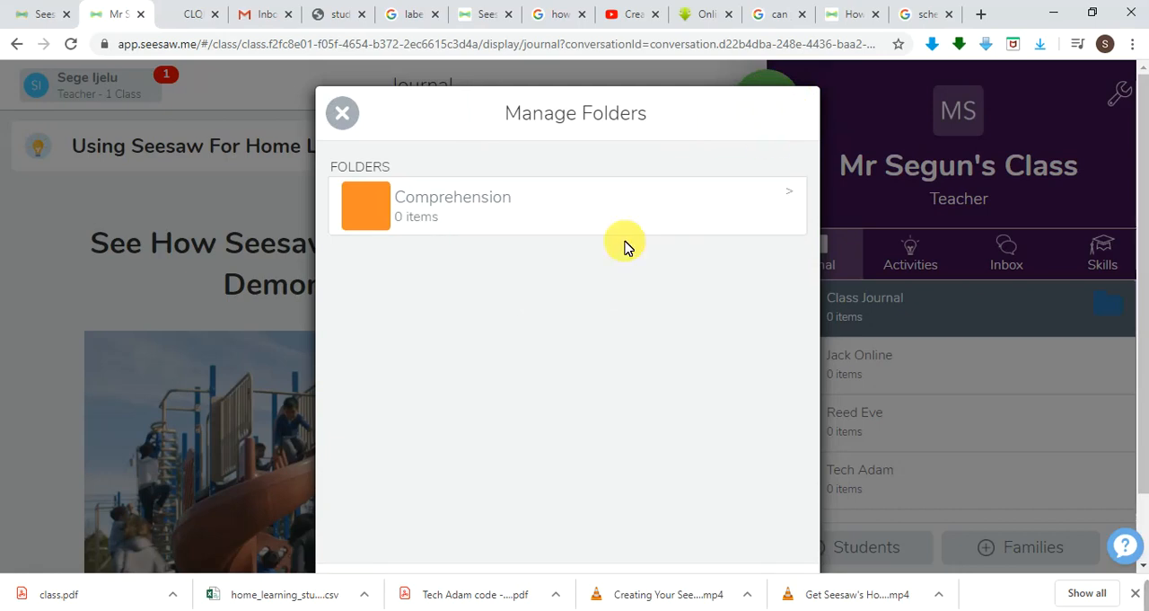
# Permanently remove the Comprehension folder from the class.
pyautogui.click(796, 197)
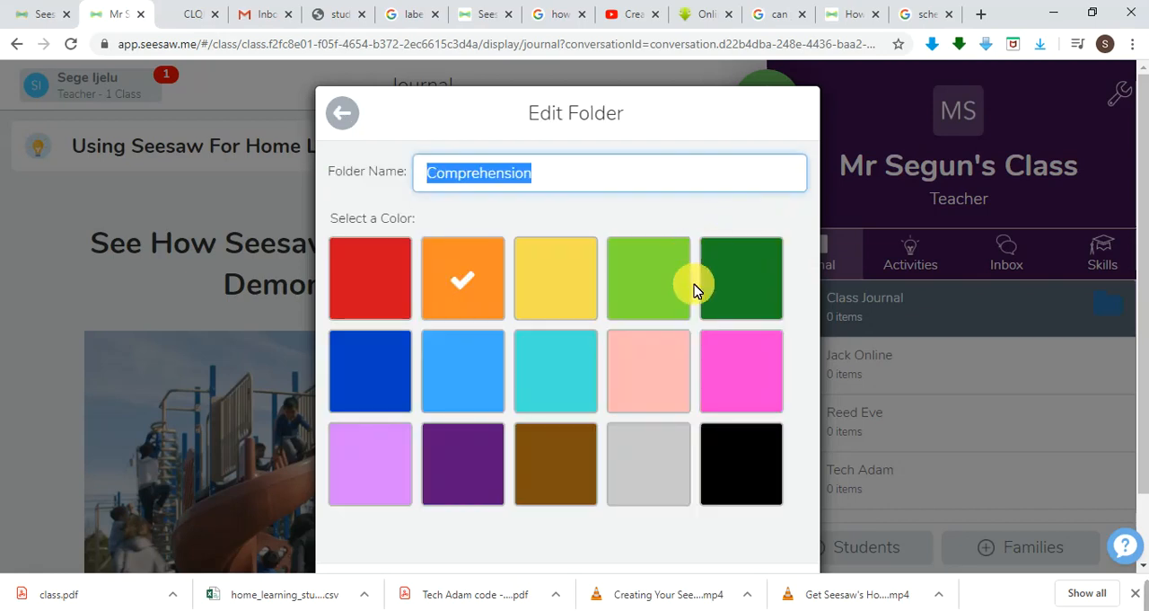
pyautogui.scroll(-1, 693, 287)
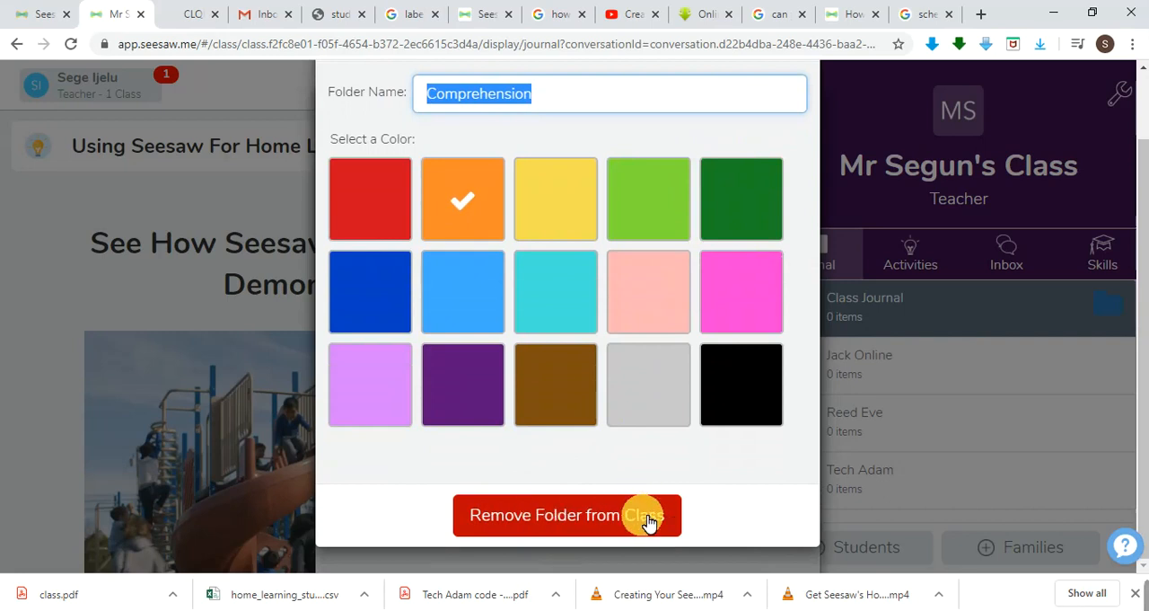
pyautogui.click(600, 517)
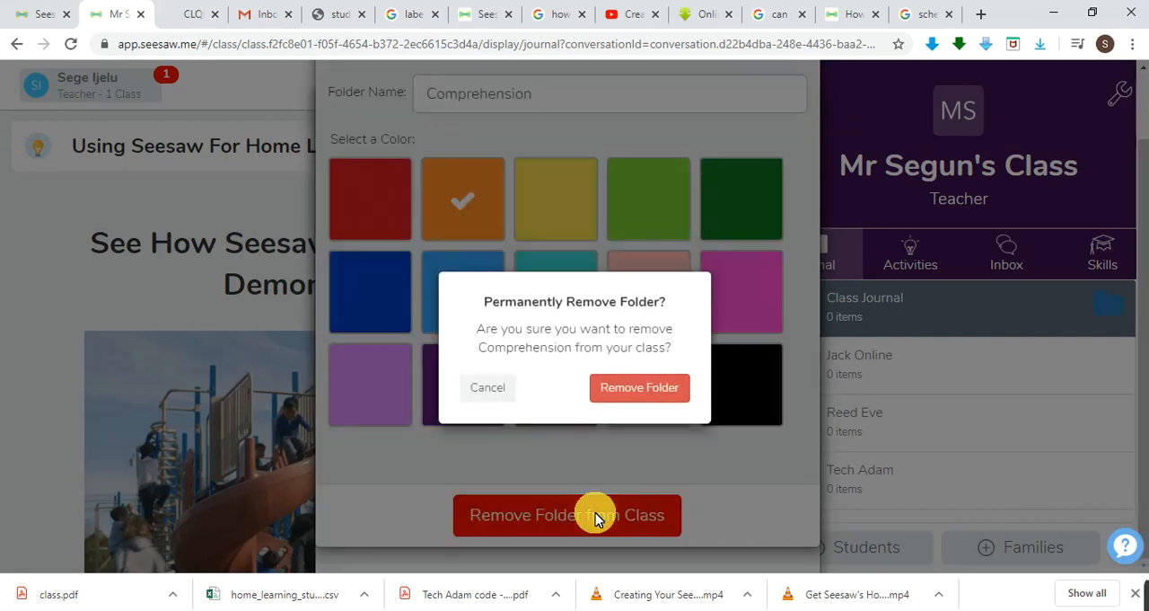
pyautogui.click(649, 384)
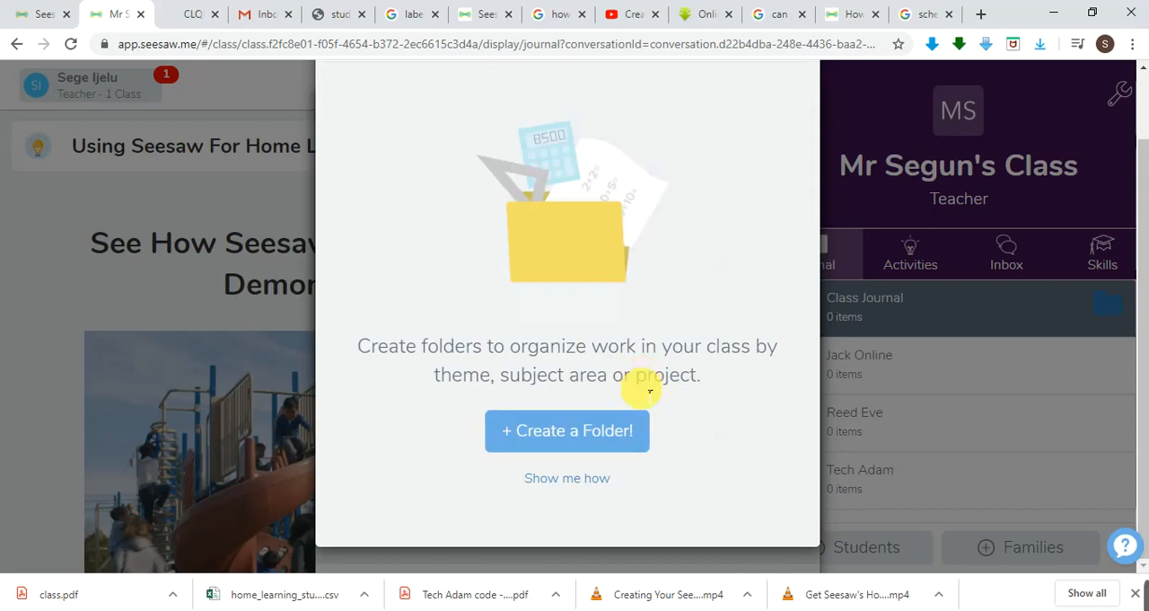
# Create a light pink class folder named Mathematics.
pyautogui.click(633, 434)
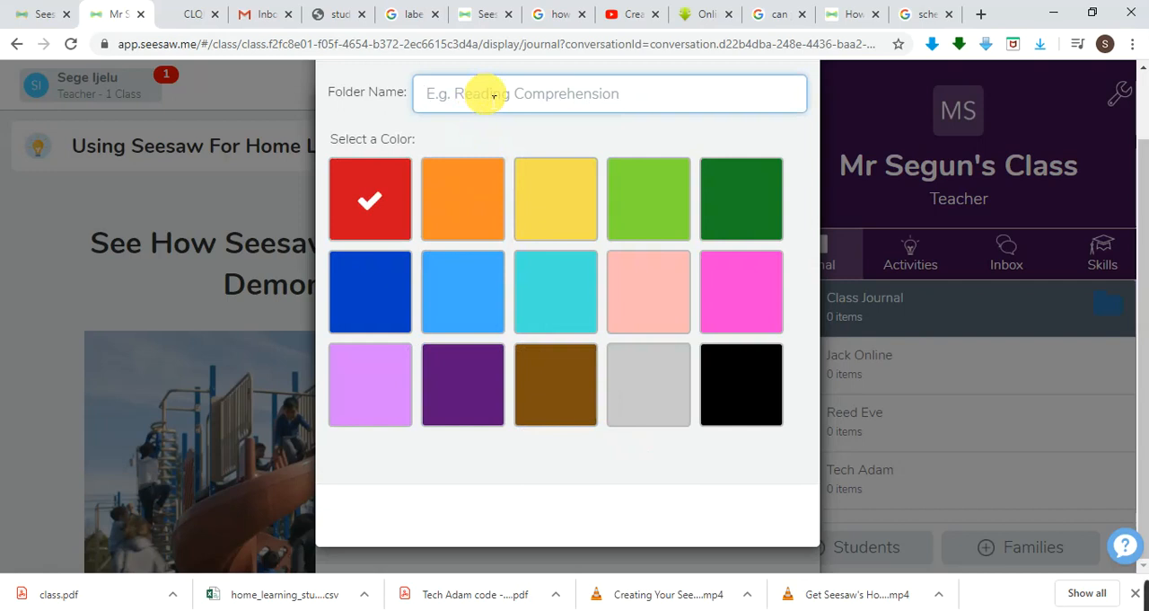
pyautogui.write('Mathematics')
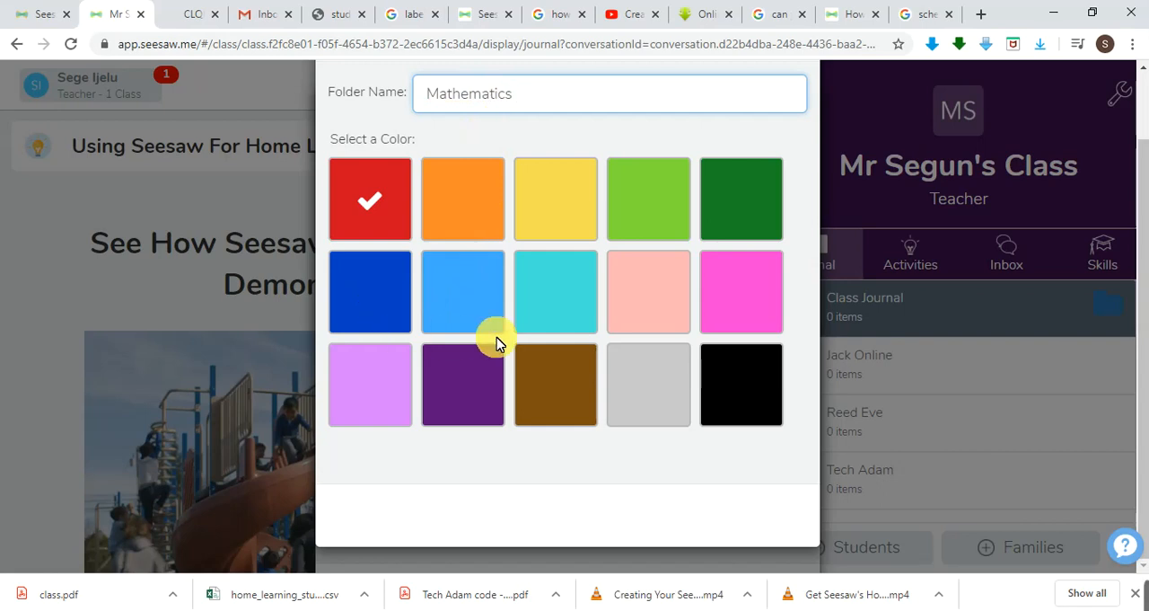
pyautogui.click(656, 310)
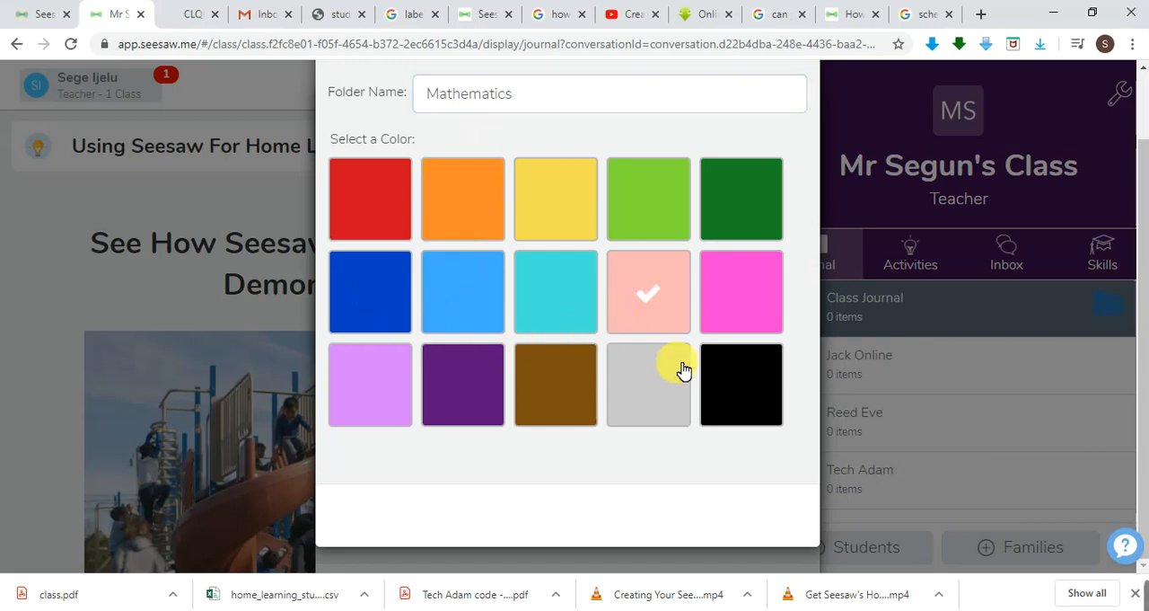
pyautogui.scroll(1, 683, 368)
pyautogui.click(795, 113)
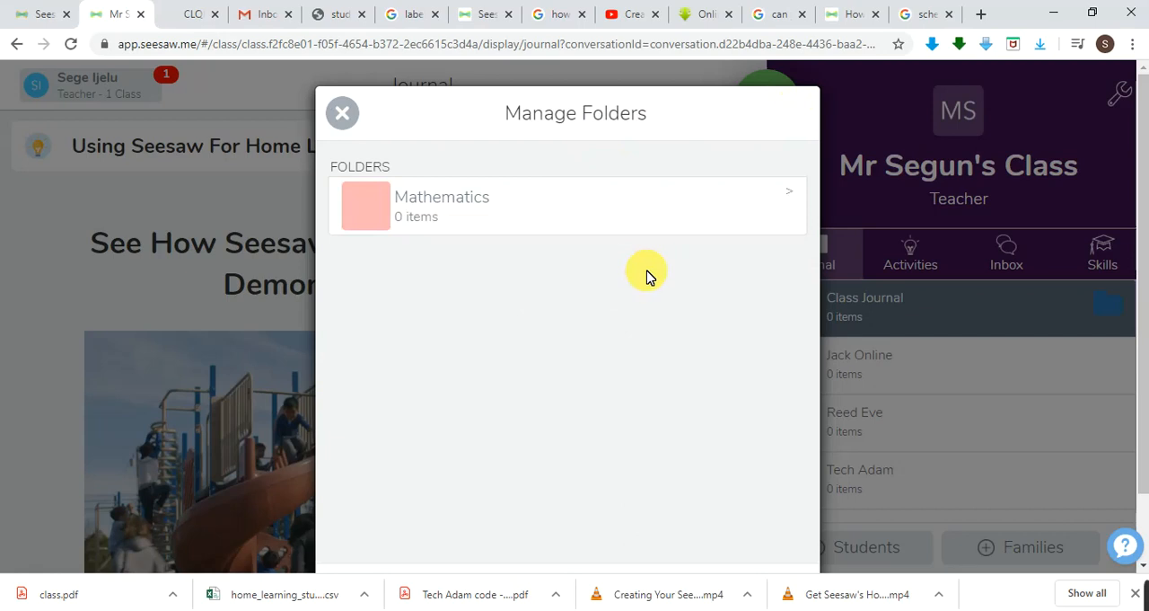
# Create a turquoise class folder named Science.
pyautogui.scroll(-1, 650, 275)
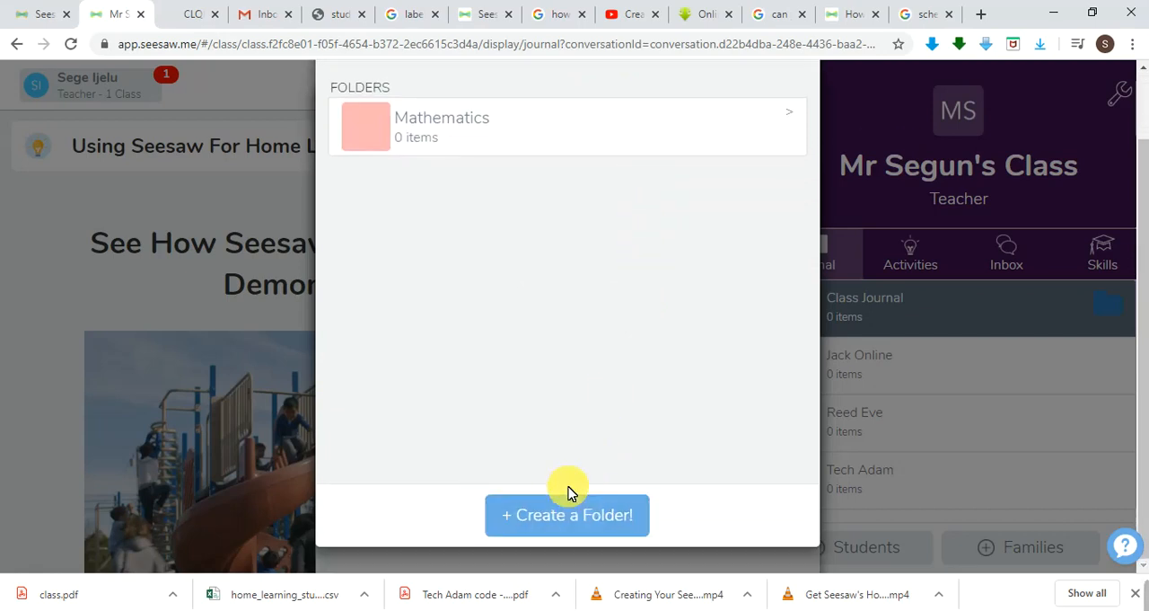
pyautogui.click(579, 523)
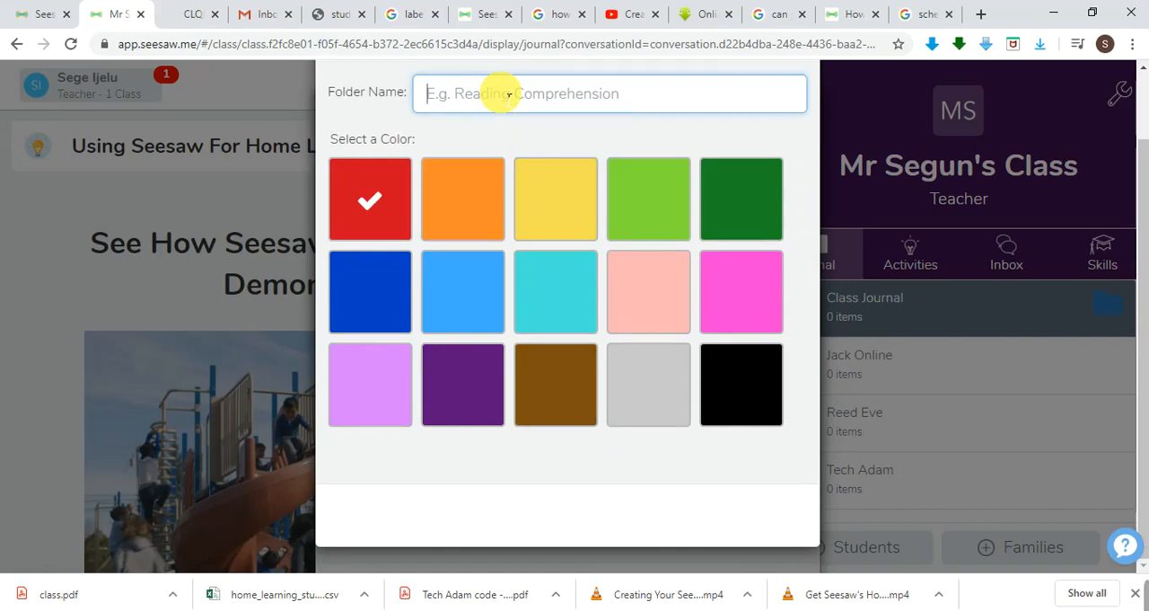
pyautogui.write('Science')
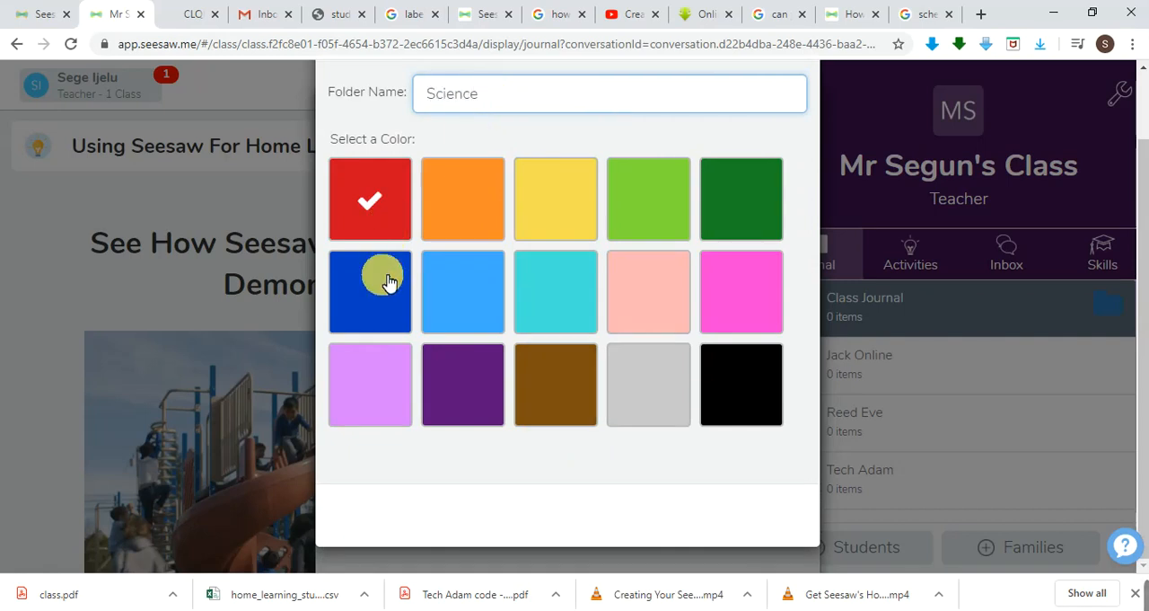
pyautogui.click(565, 287)
pyautogui.scroll(1, 687, 436)
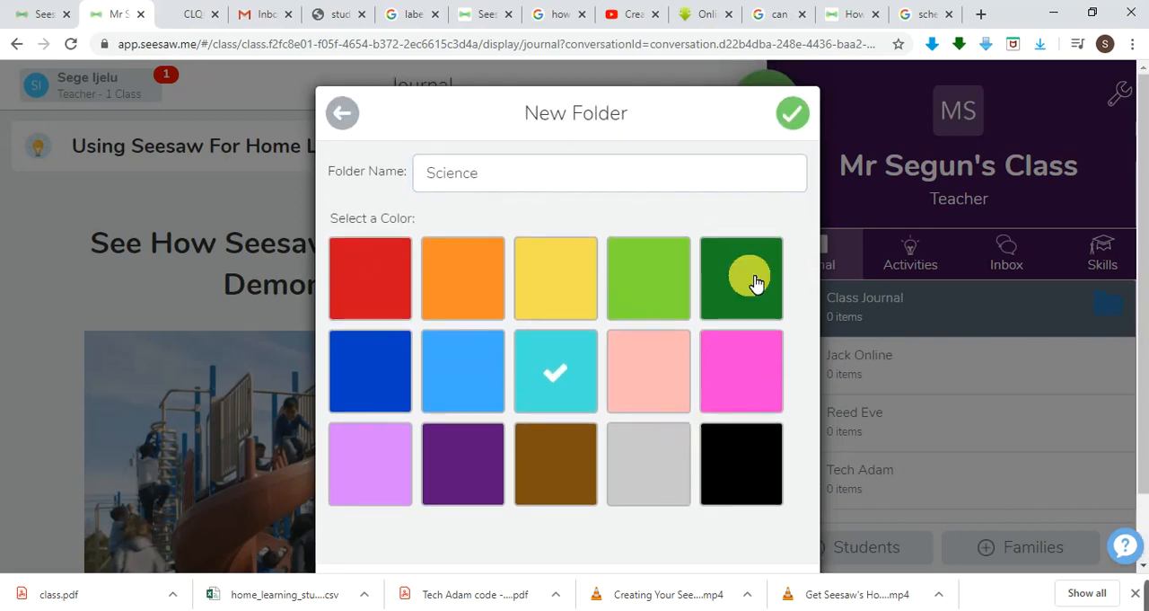
pyautogui.click(794, 117)
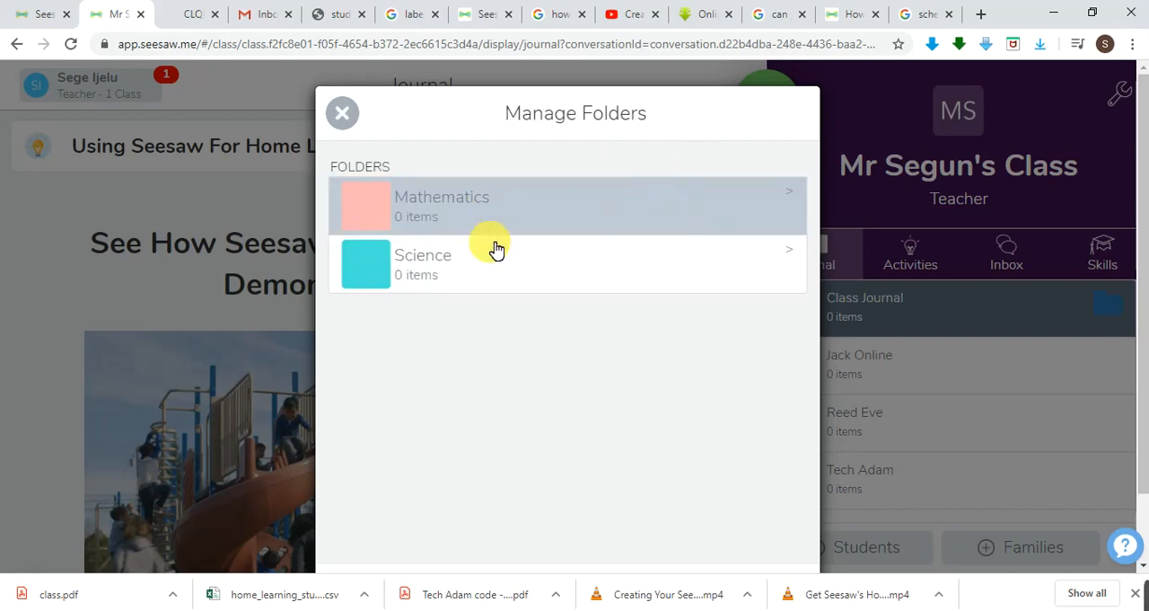
# Create a brown class folder named Grammar.
pyautogui.scroll(-1, 467, 322)
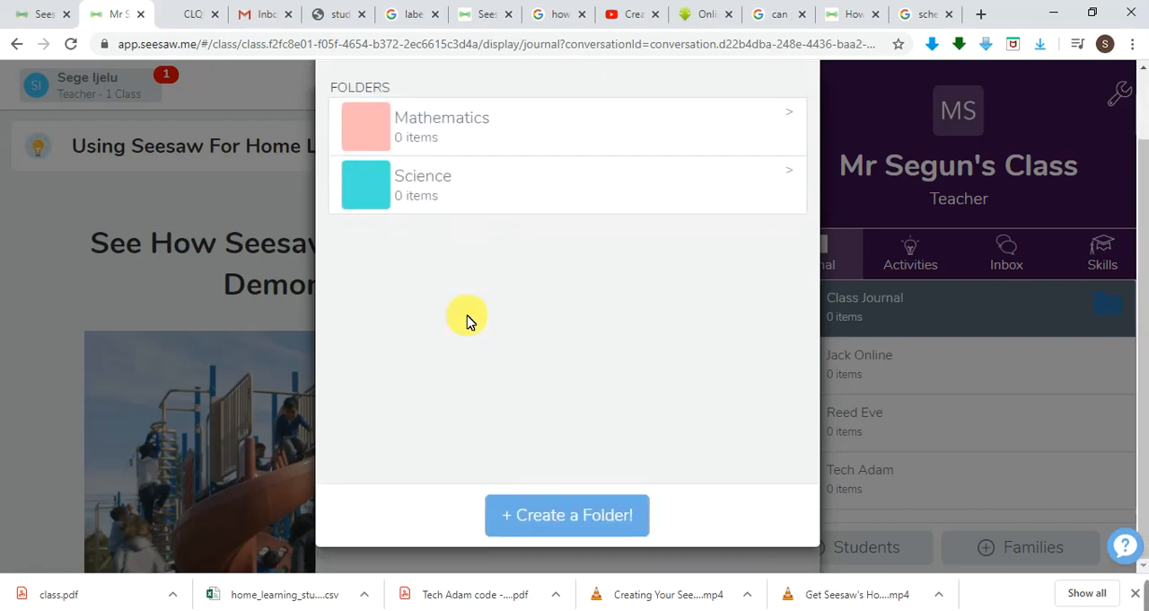
pyautogui.click(568, 519)
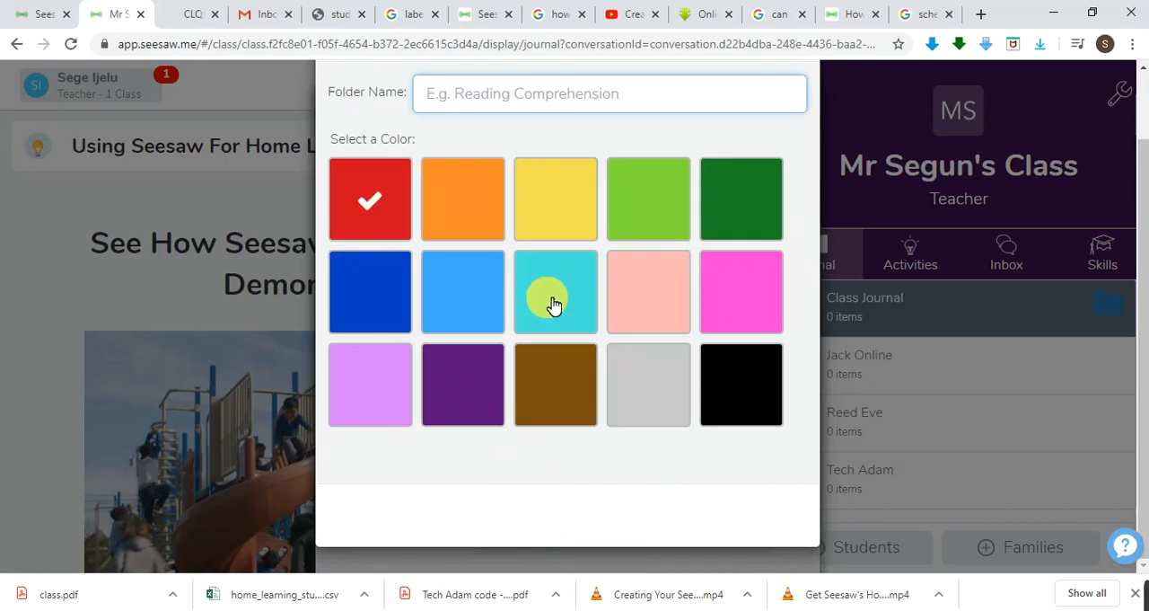
pyautogui.click(517, 99)
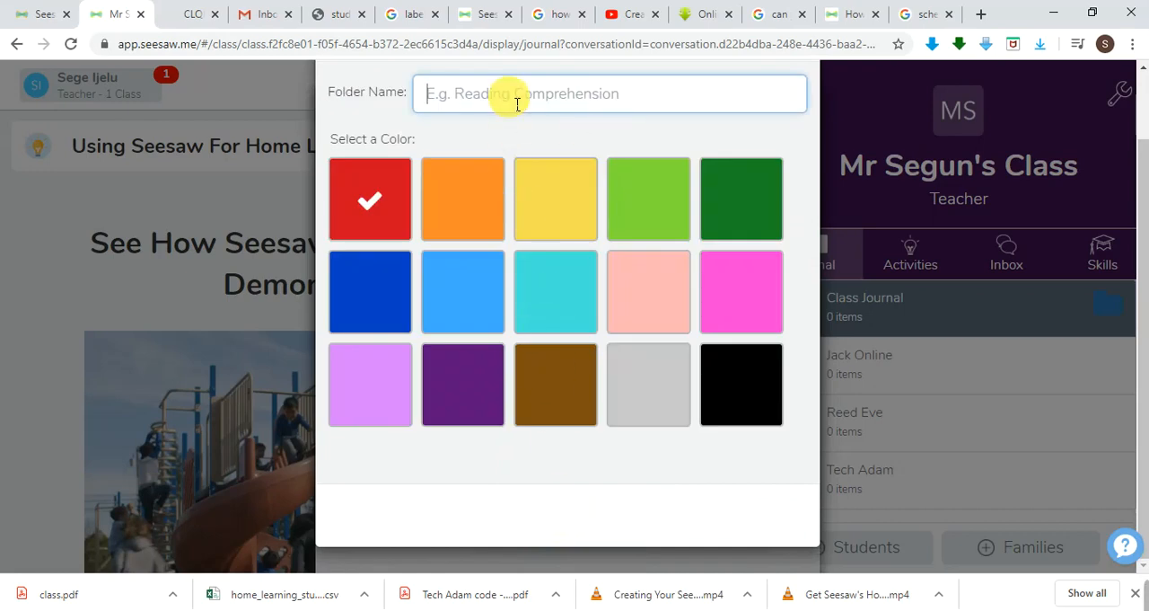
pyautogui.write('E')
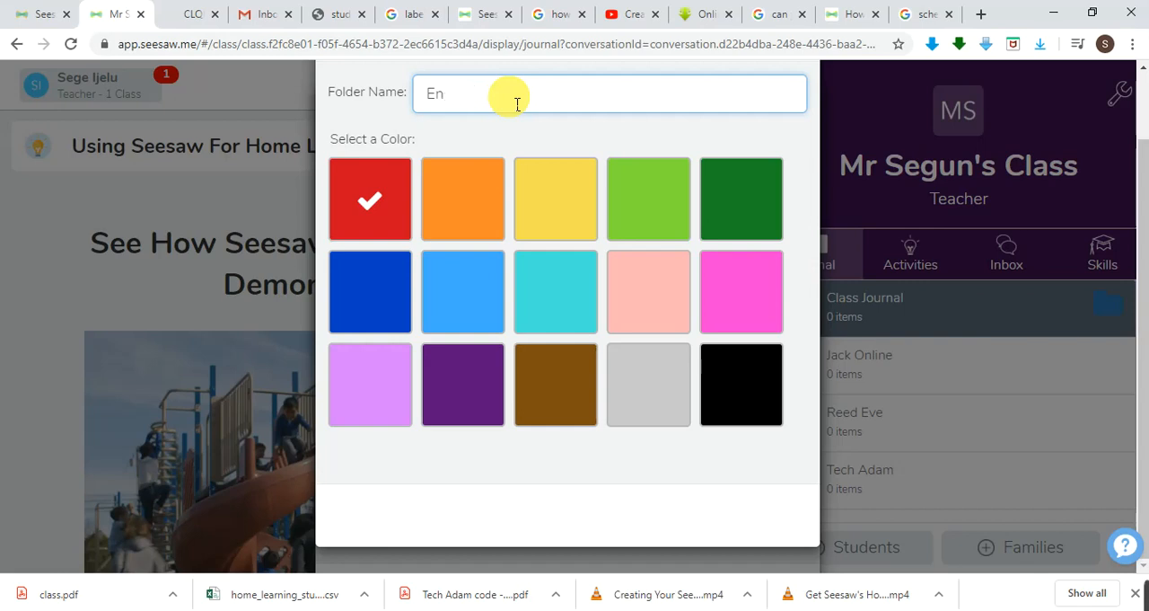
pyautogui.write('n')
pyautogui.press('BackSpace')
pyautogui.press('BackSpace')
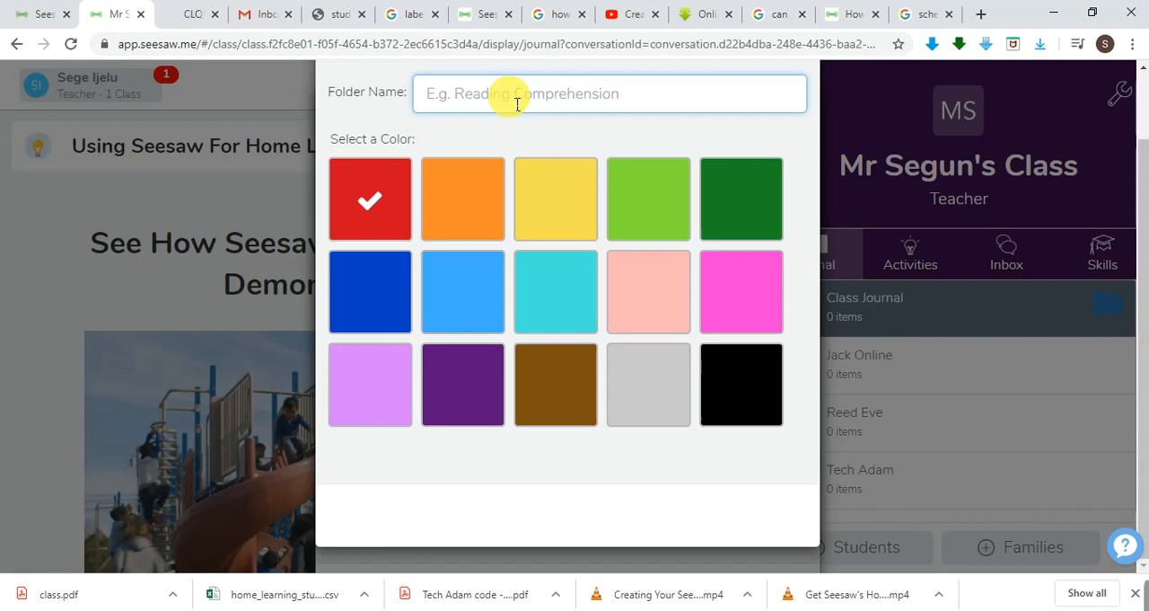
pyautogui.write('Grammar')
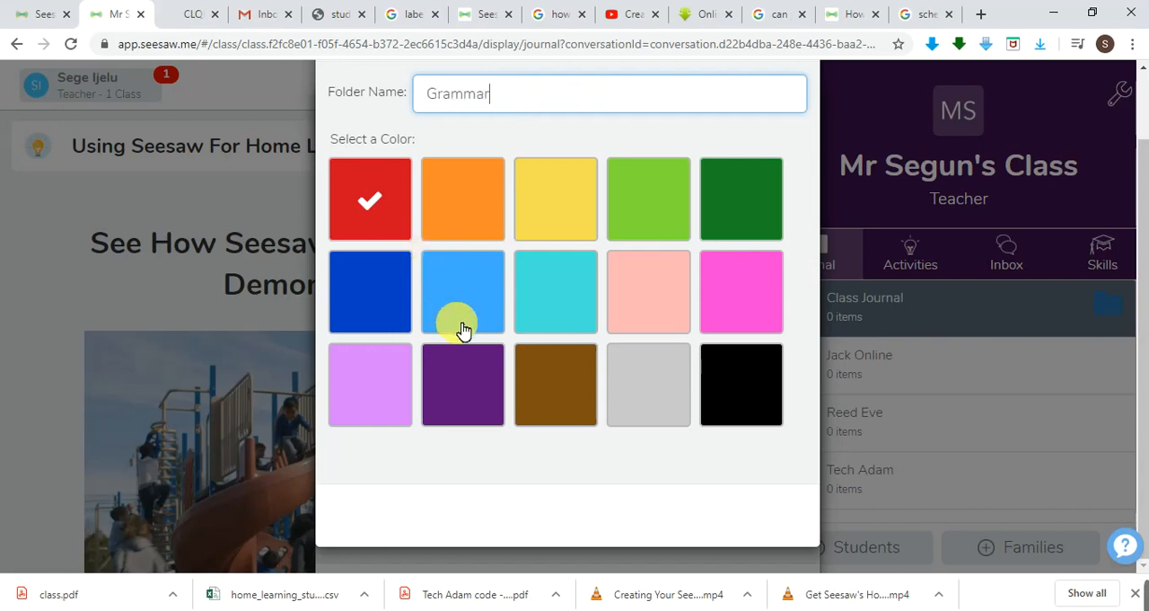
pyautogui.click(562, 387)
pyautogui.scroll(2, 641, 326)
pyautogui.click(795, 118)
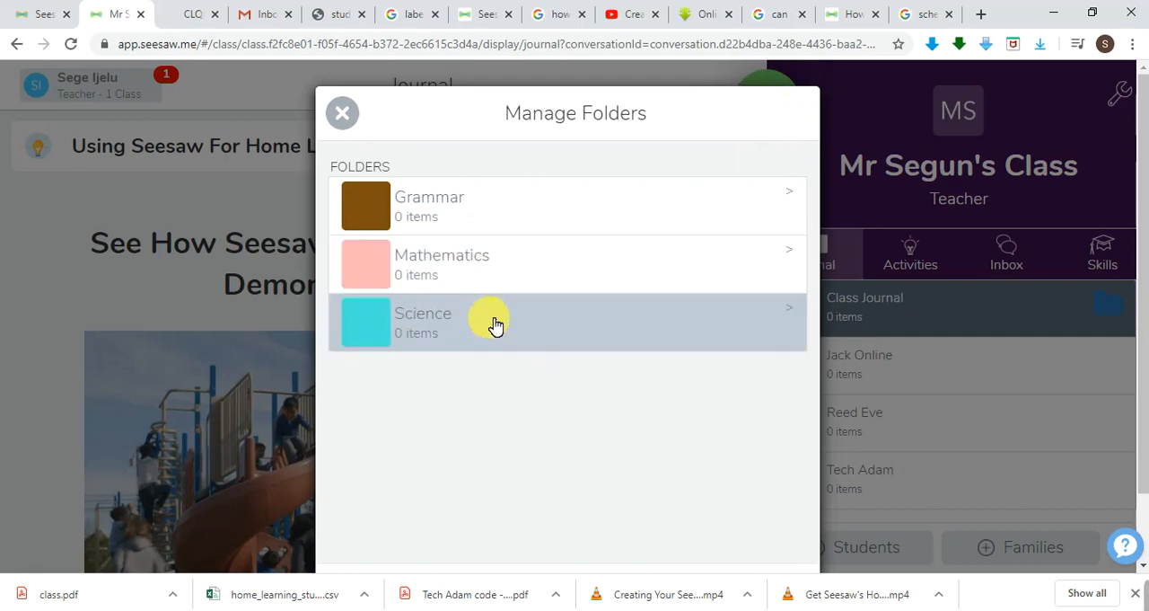
# View the Grammar folder's name, color and removal options, and return to the folder list without changing anything.
pyautogui.scroll(-2, 494, 323)
pyautogui.scroll(2, 489, 323)
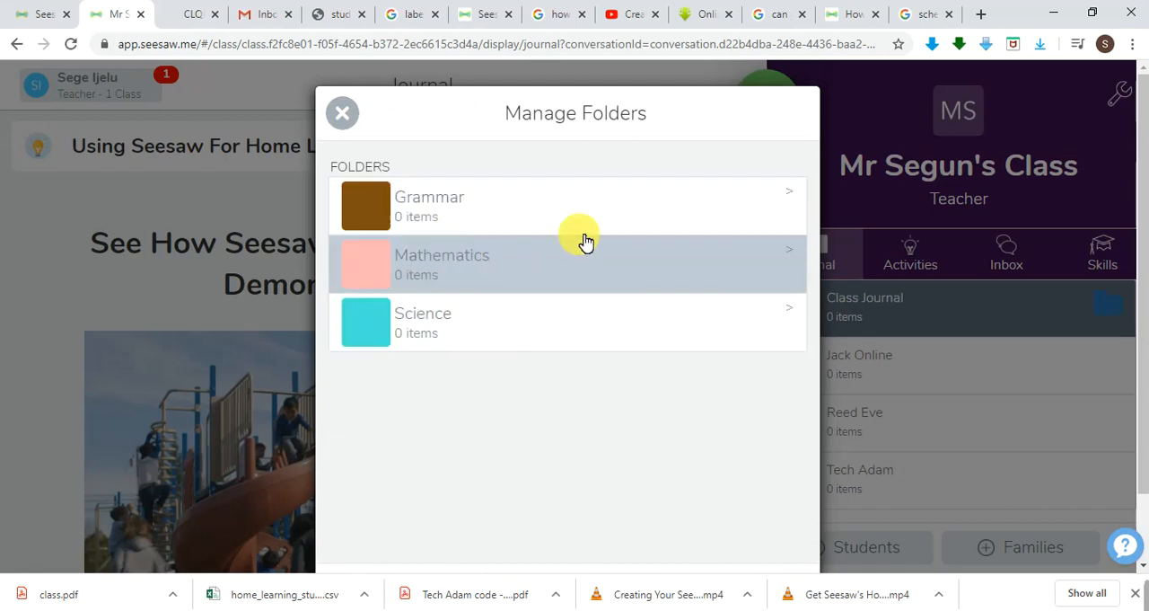
pyautogui.click(792, 201)
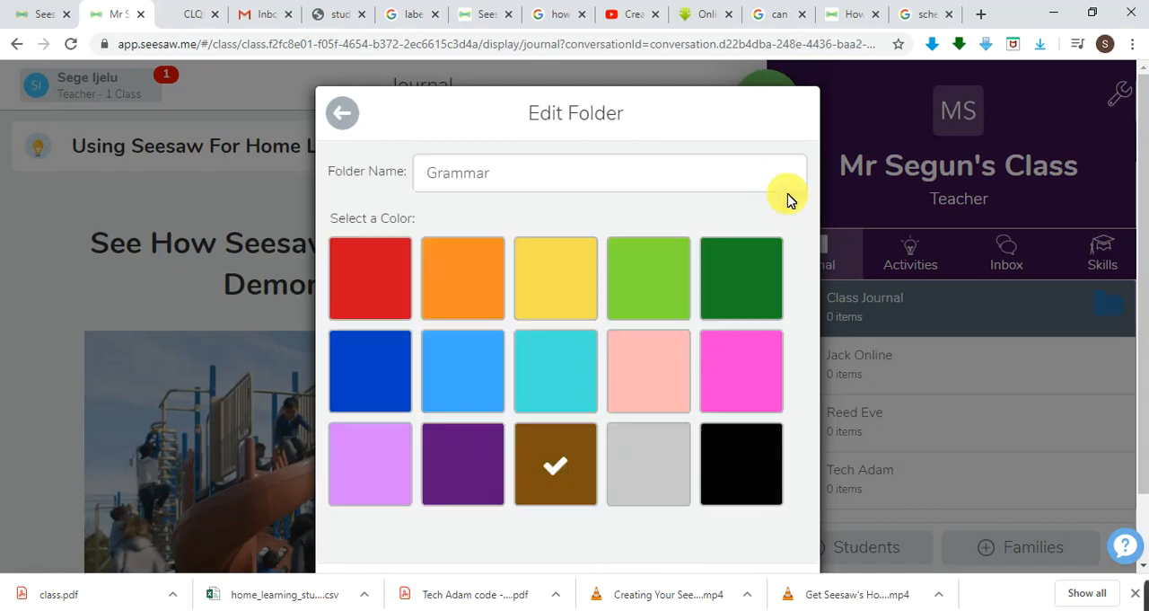
pyautogui.scroll(-2, 732, 279)
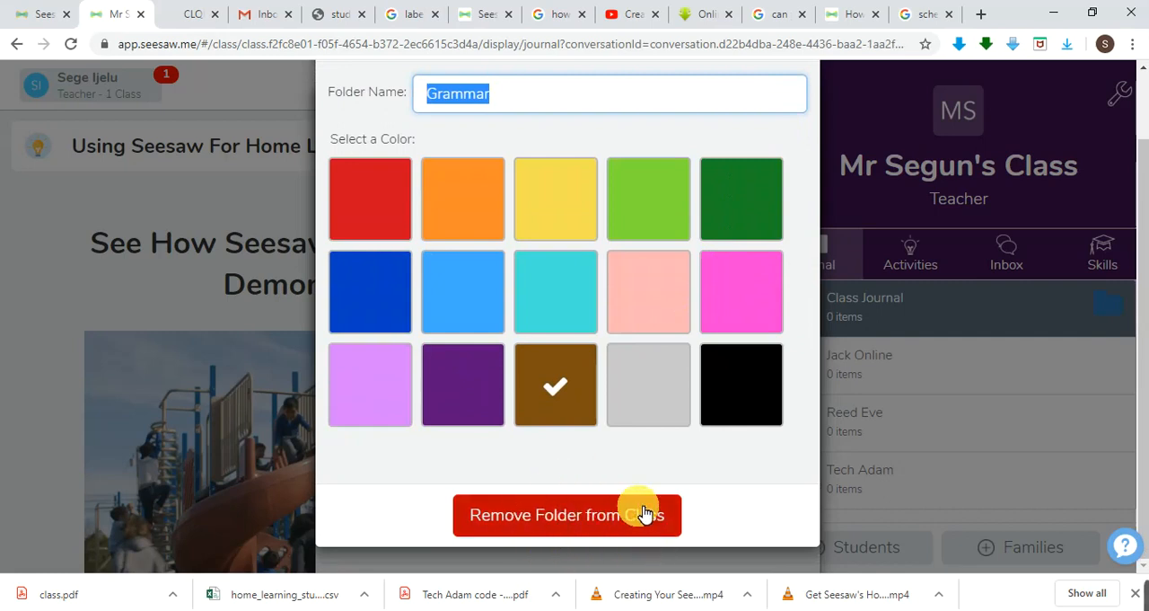
pyautogui.scroll(2, 548, 510)
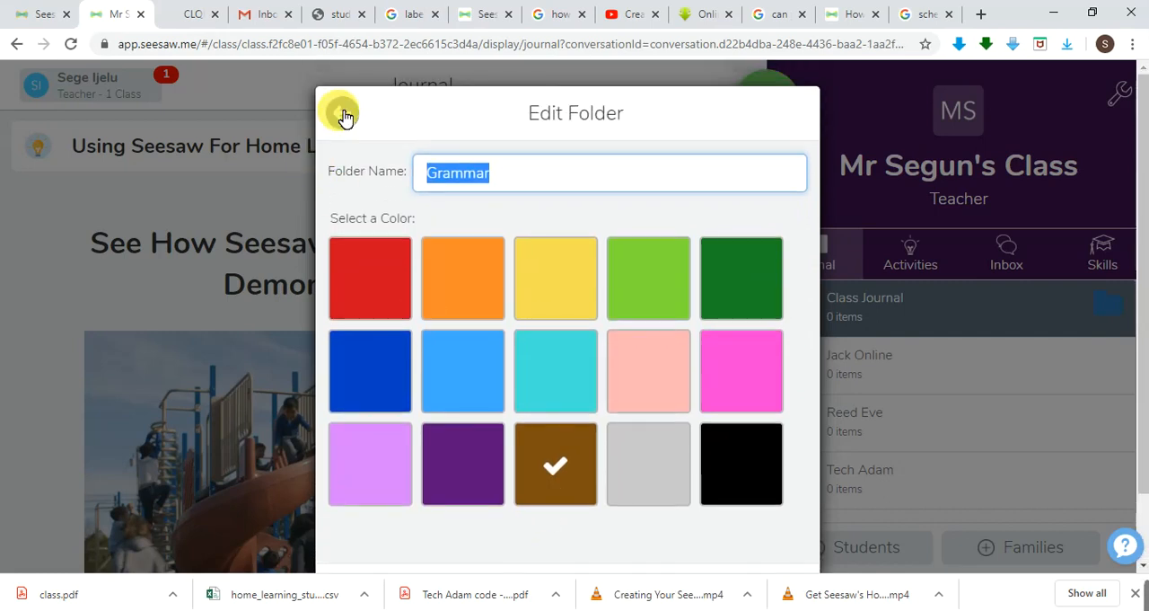
pyautogui.click(342, 113)
# Leave folder management and look over the class folders in the Select Folder dialog.
pyautogui.scroll(-2, 531, 323)
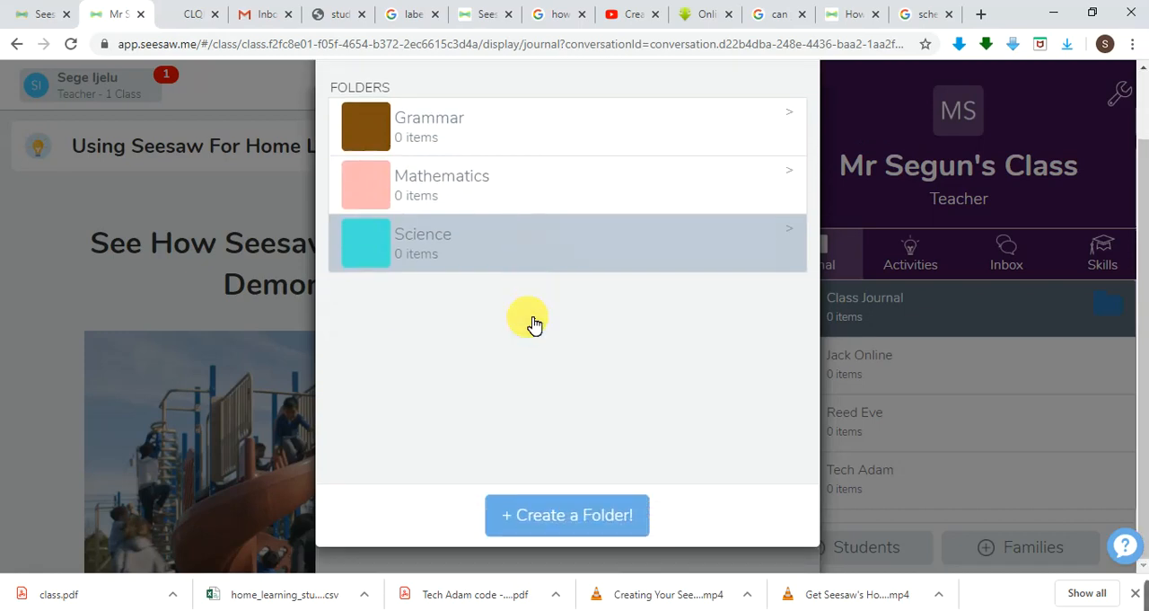
pyautogui.scroll(2, 530, 322)
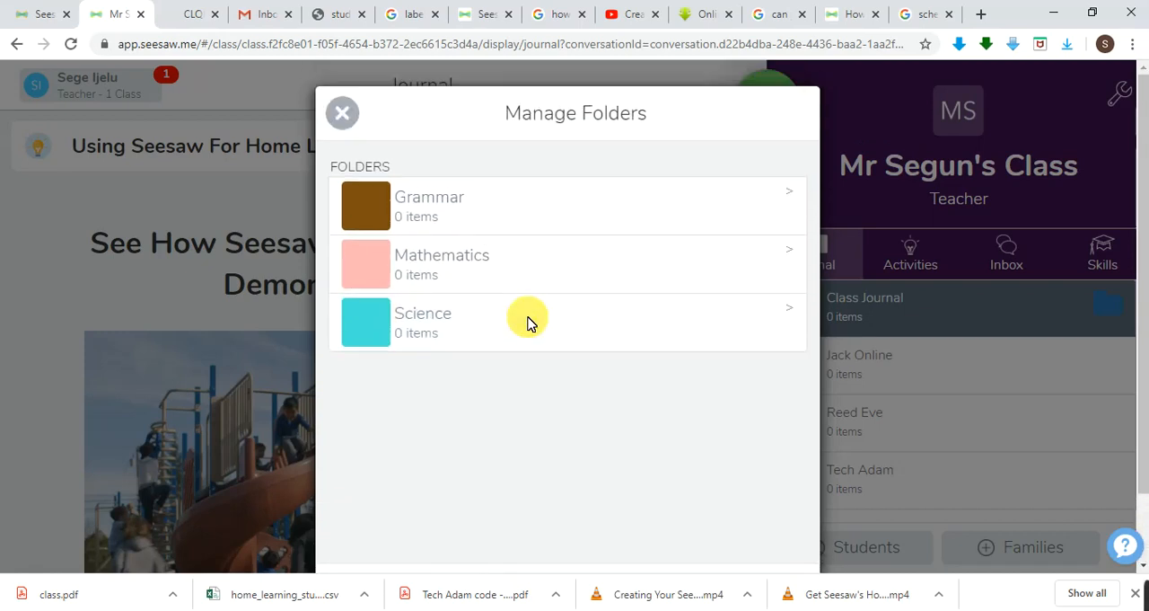
pyautogui.click(344, 115)
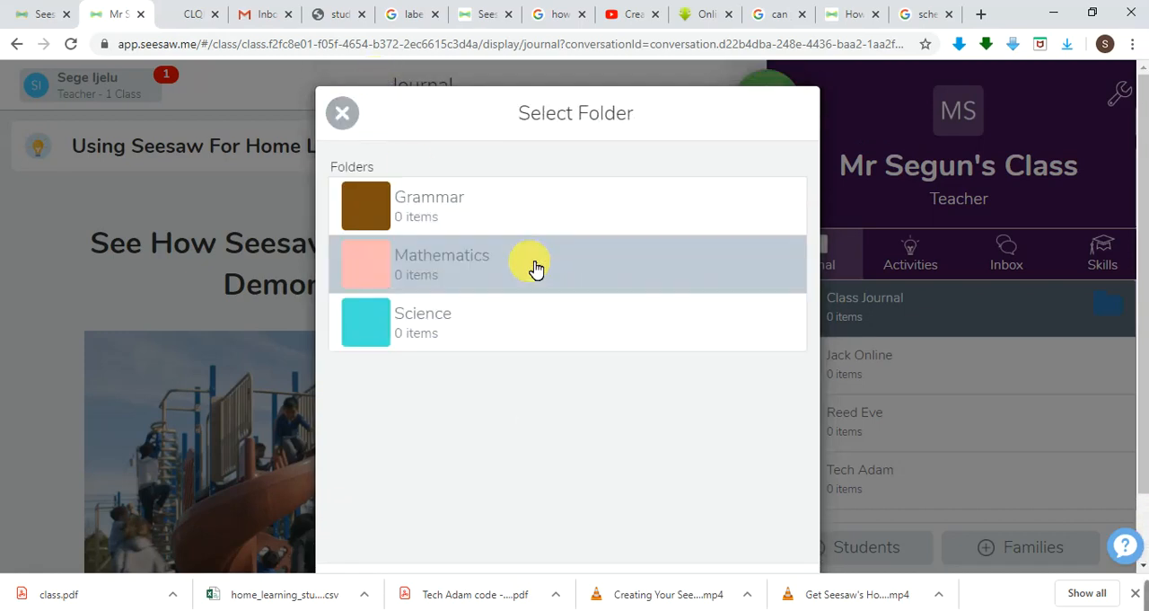
pyautogui.scroll(-2, 533, 264)
pyautogui.scroll(2, 535, 269)
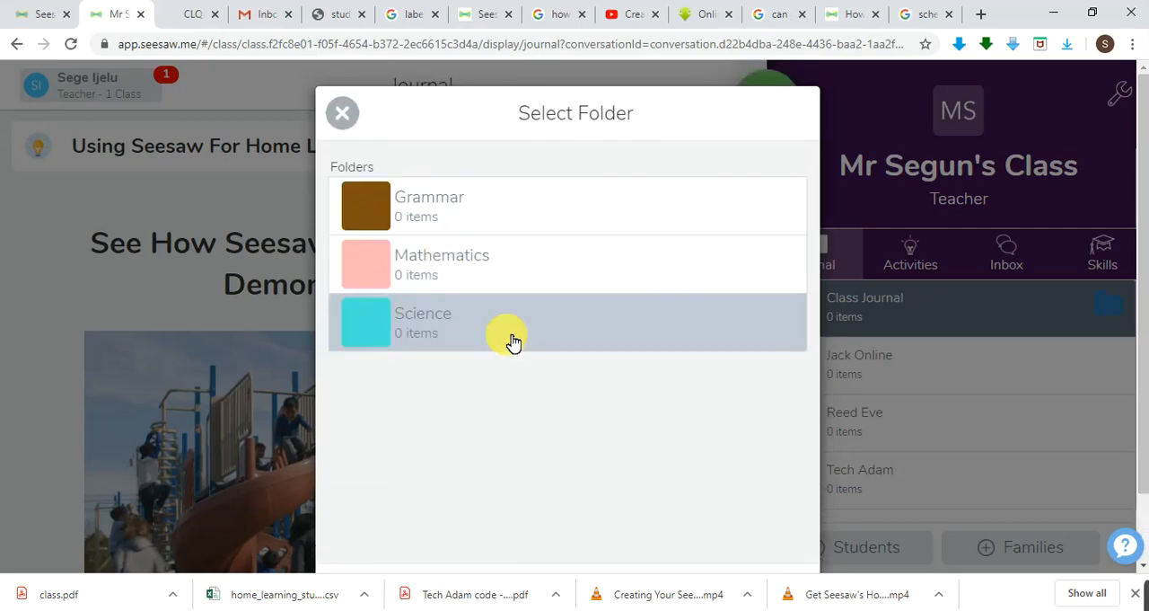
pyautogui.scroll(-2, 513, 349)
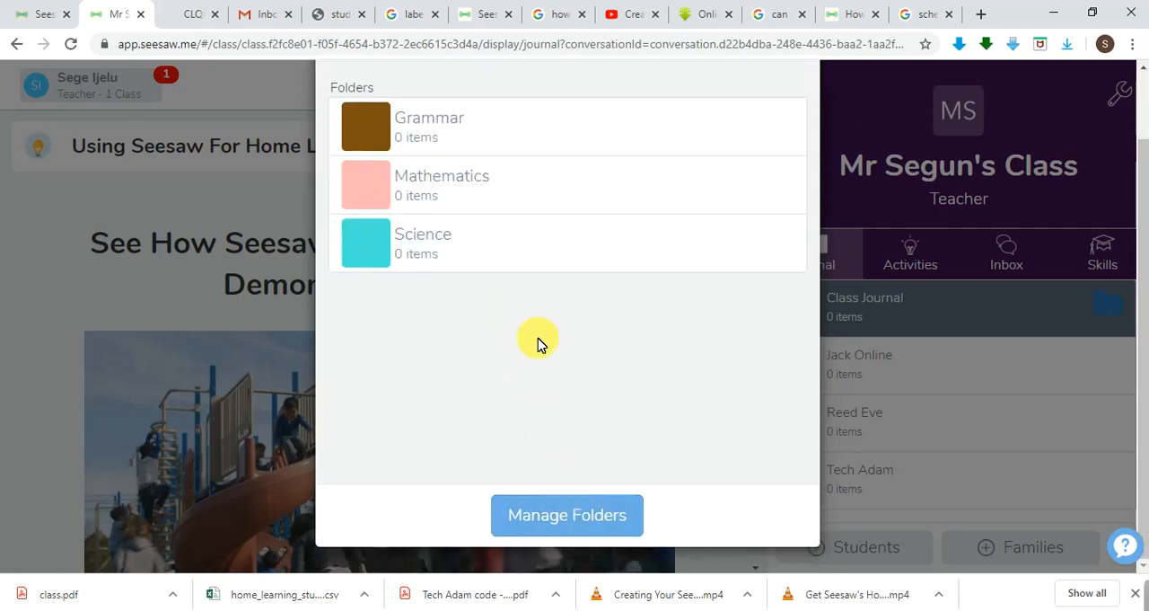
pyautogui.scroll(2, 538, 341)
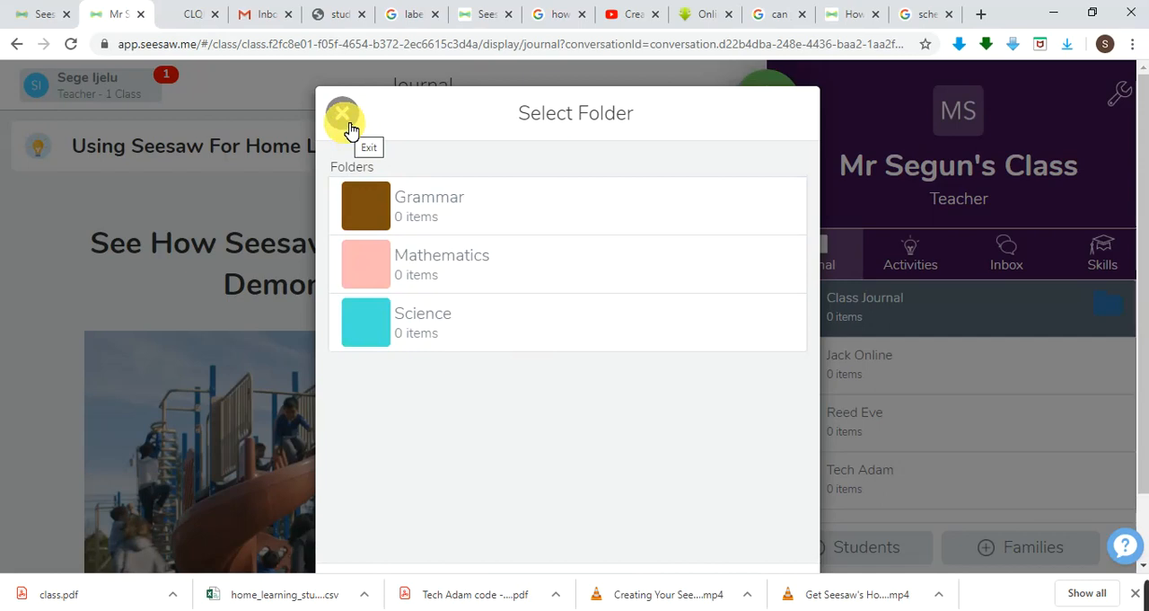
pyautogui.scroll(-2, 527, 442)
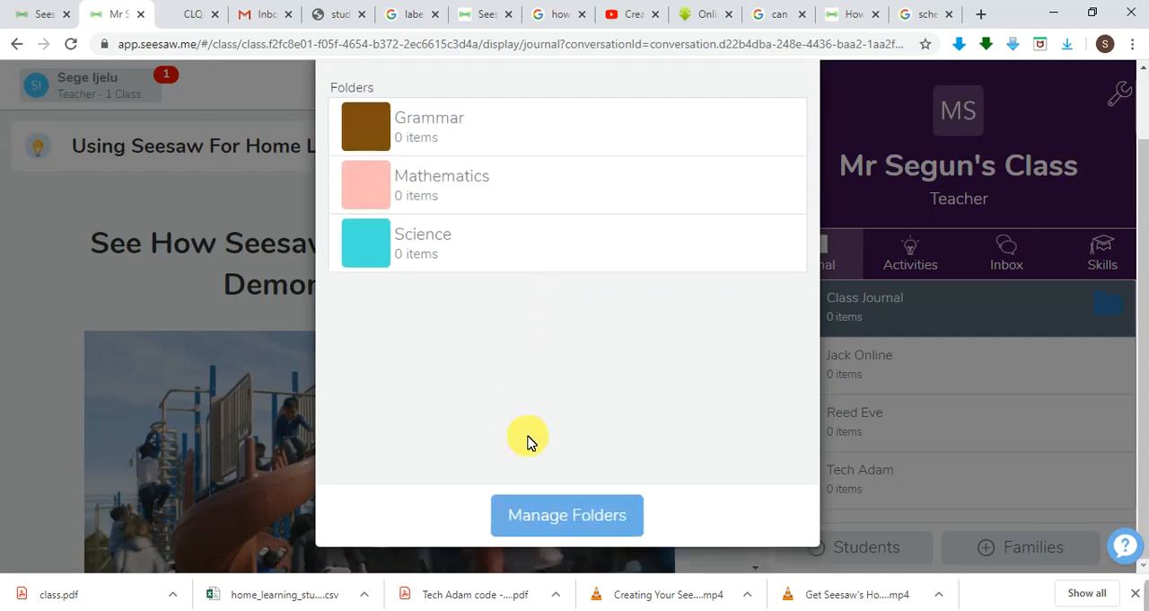
# View the Science folder's edit options under Manage Folders, and return to the folder selection.
pyautogui.click(590, 519)
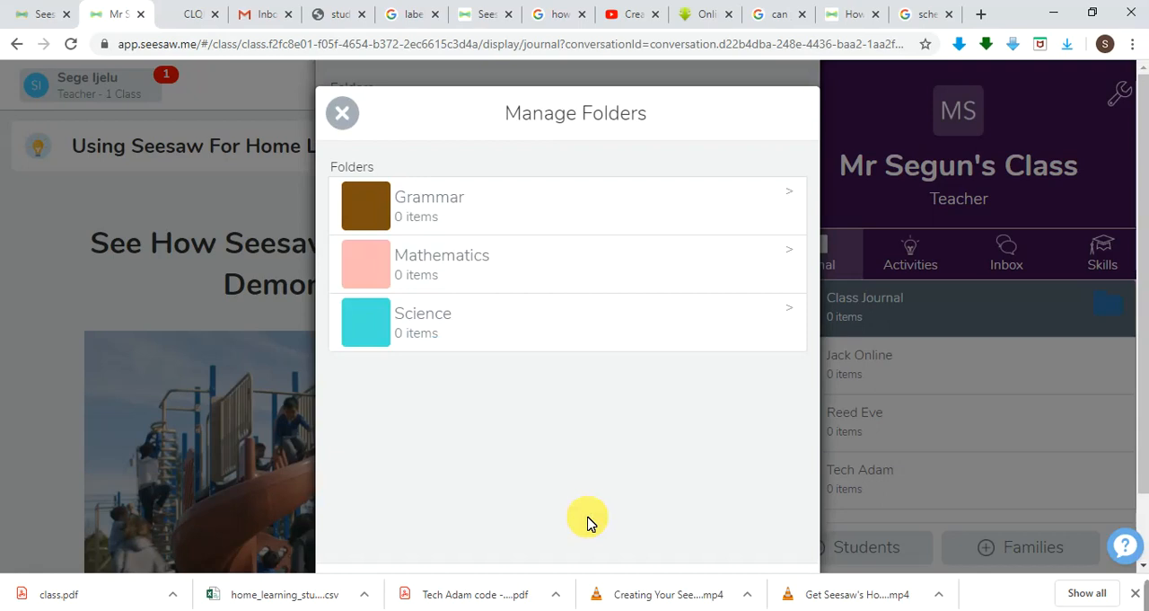
pyautogui.scroll(-2, 589, 521)
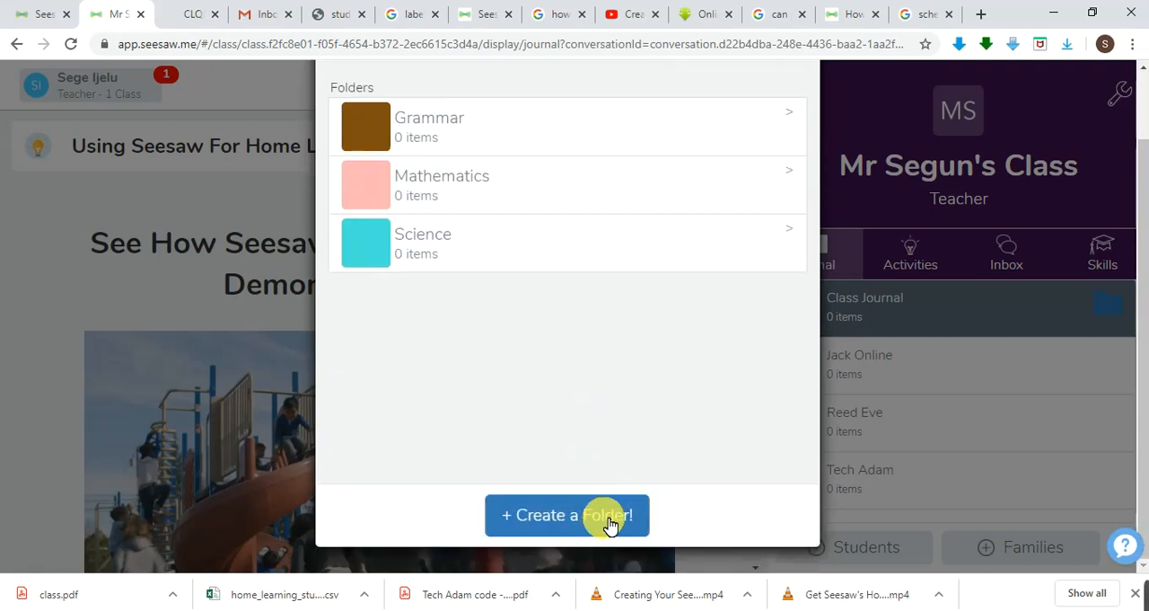
pyautogui.click(790, 229)
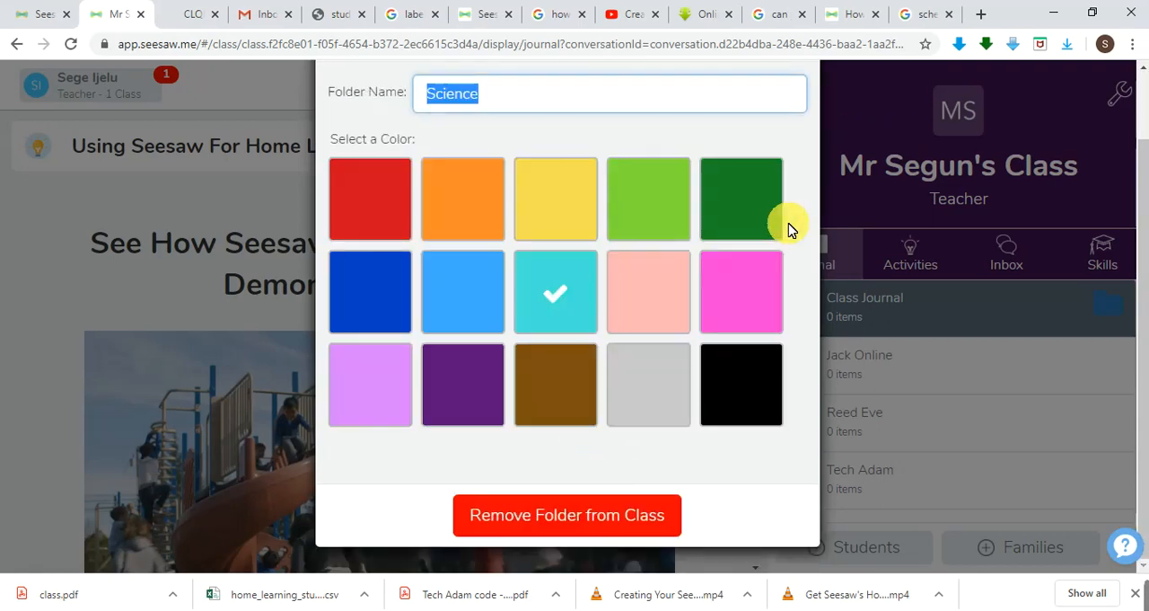
pyautogui.scroll(2, 691, 221)
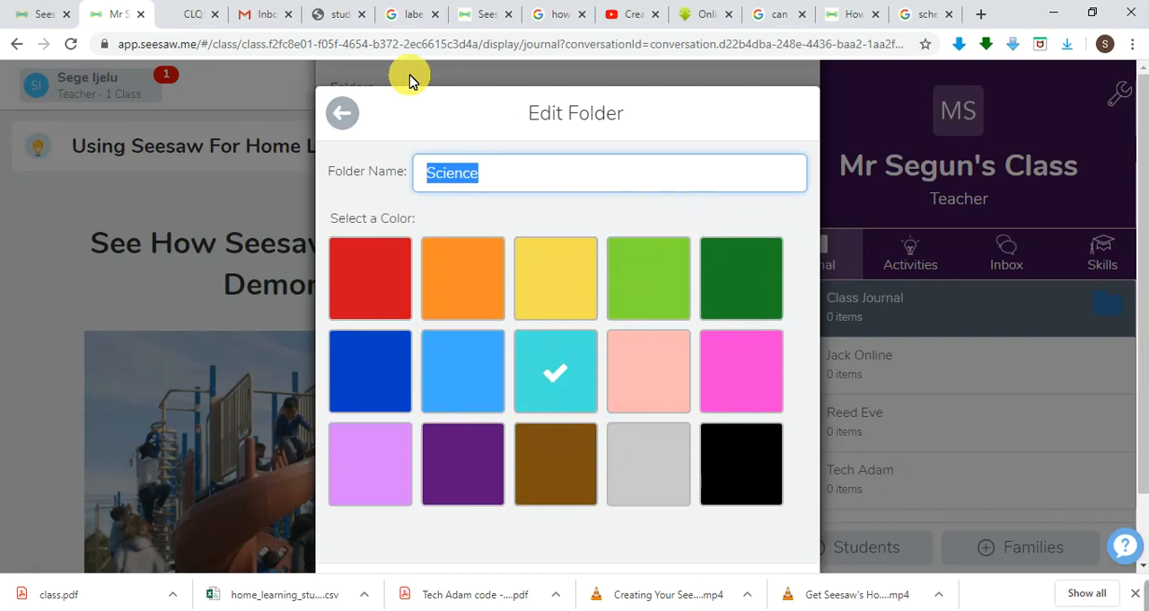
pyautogui.click(341, 115)
pyautogui.scroll(-2, 505, 368)
pyautogui.scroll(2, 505, 368)
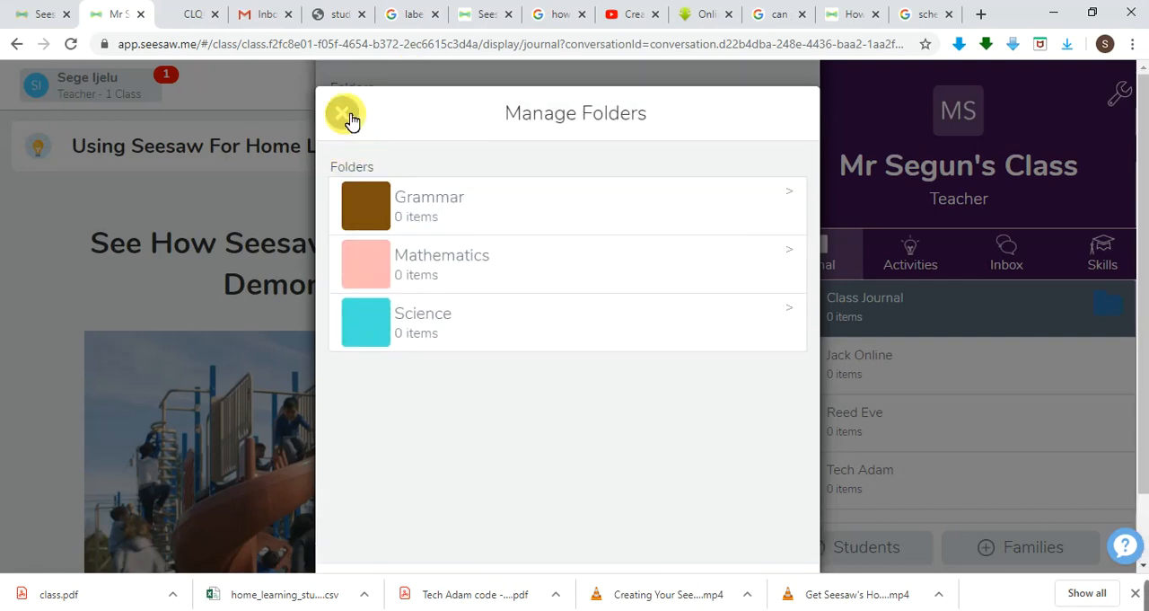
pyautogui.scroll(-2, 478, 316)
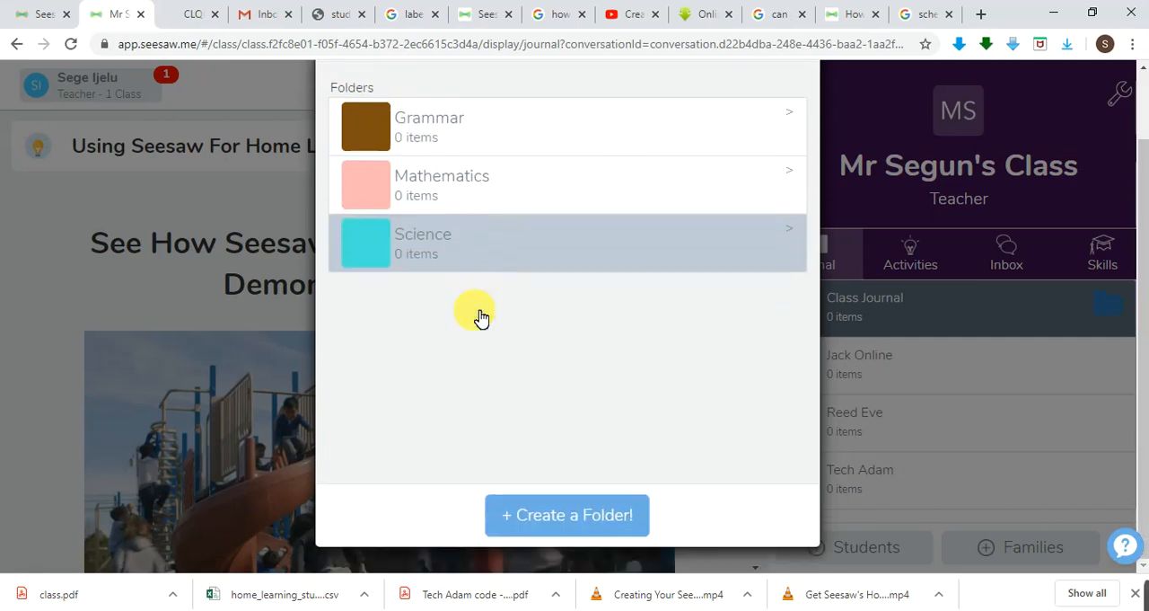
pyautogui.scroll(2, 477, 315)
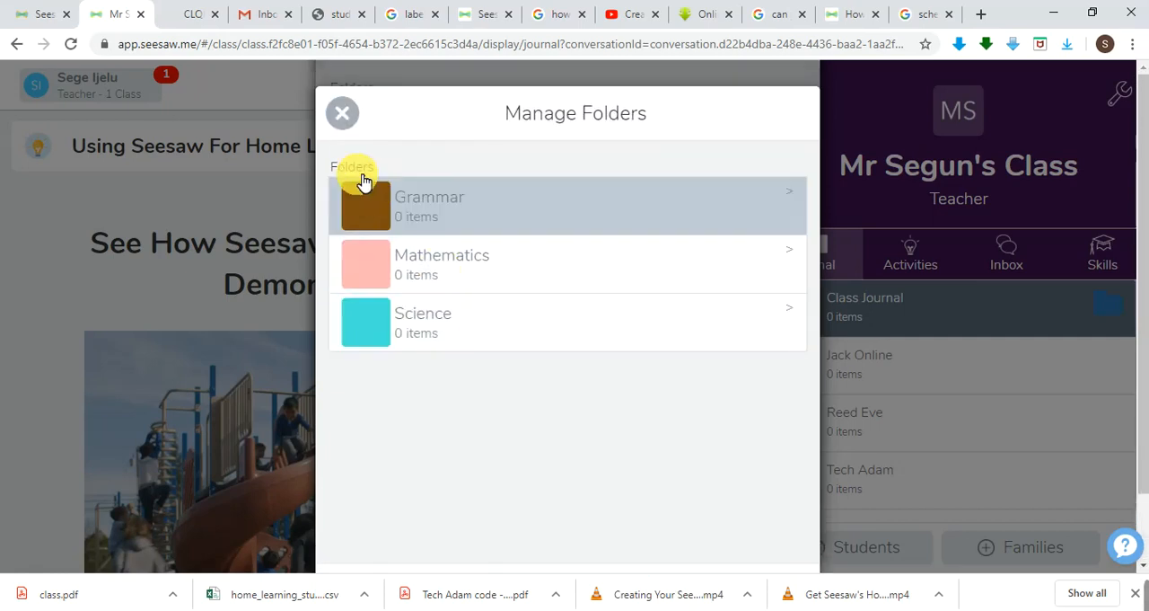
pyautogui.click(342, 114)
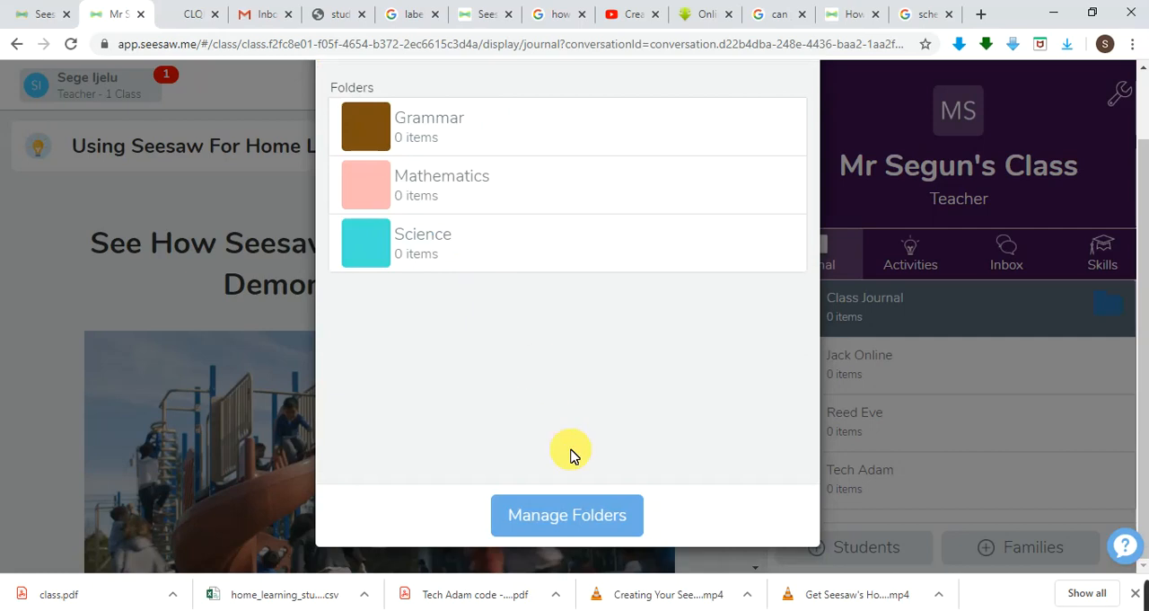
# Close the folder selection to return to the journal, and reopen the Class Journal's folder list.
pyautogui.scroll(1, 640, 465)
pyautogui.scroll(-1, 640, 465)
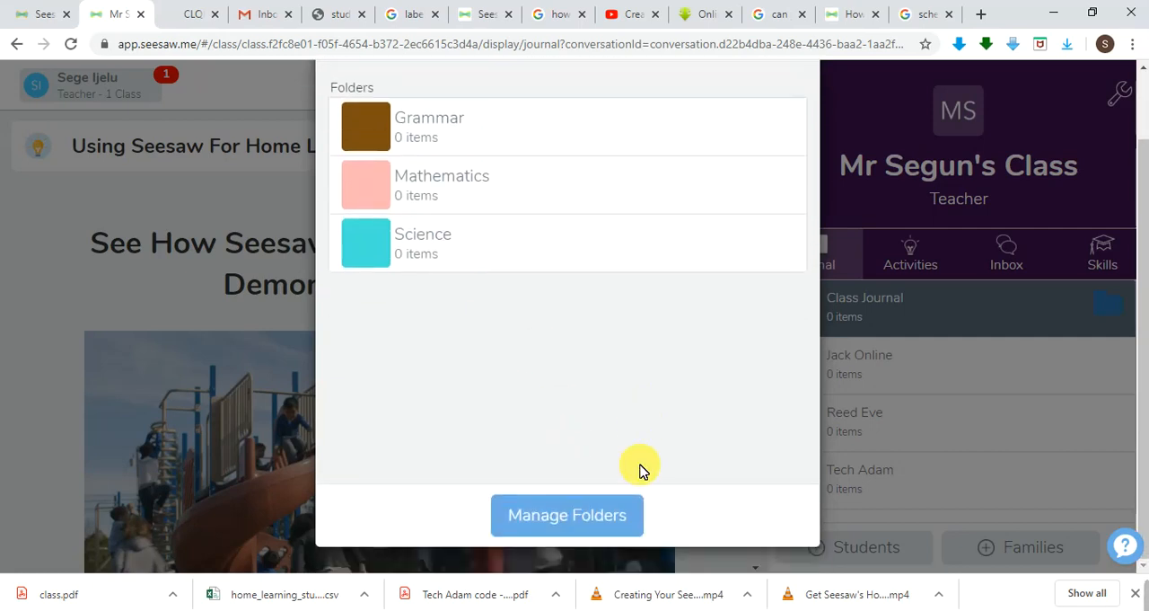
pyautogui.click(579, 517)
pyautogui.scroll(2, 544, 392)
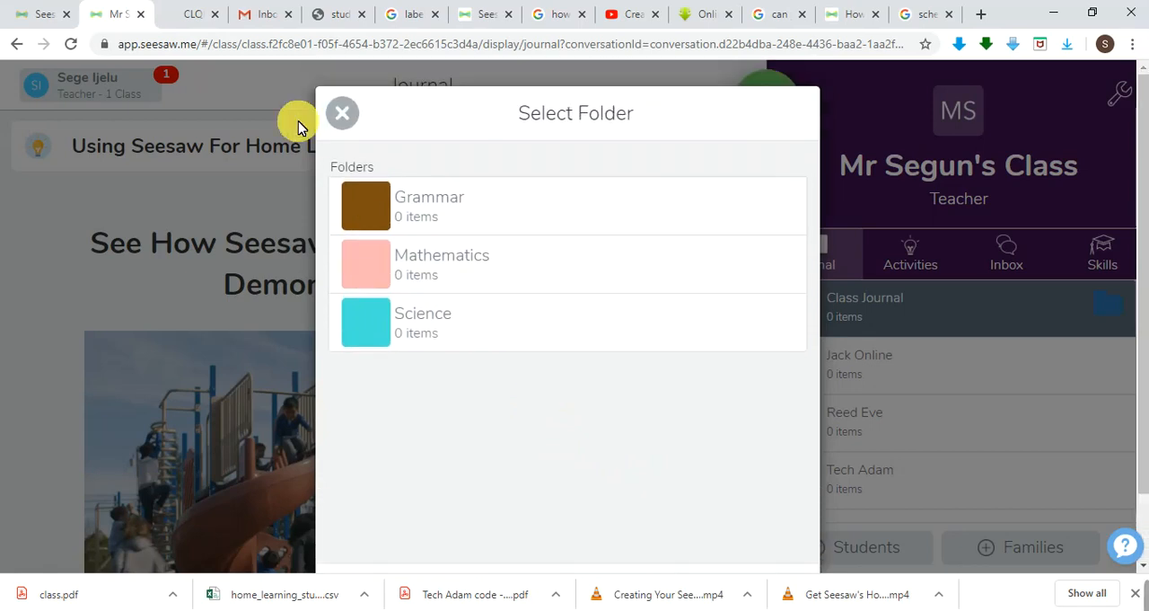
pyautogui.click(344, 115)
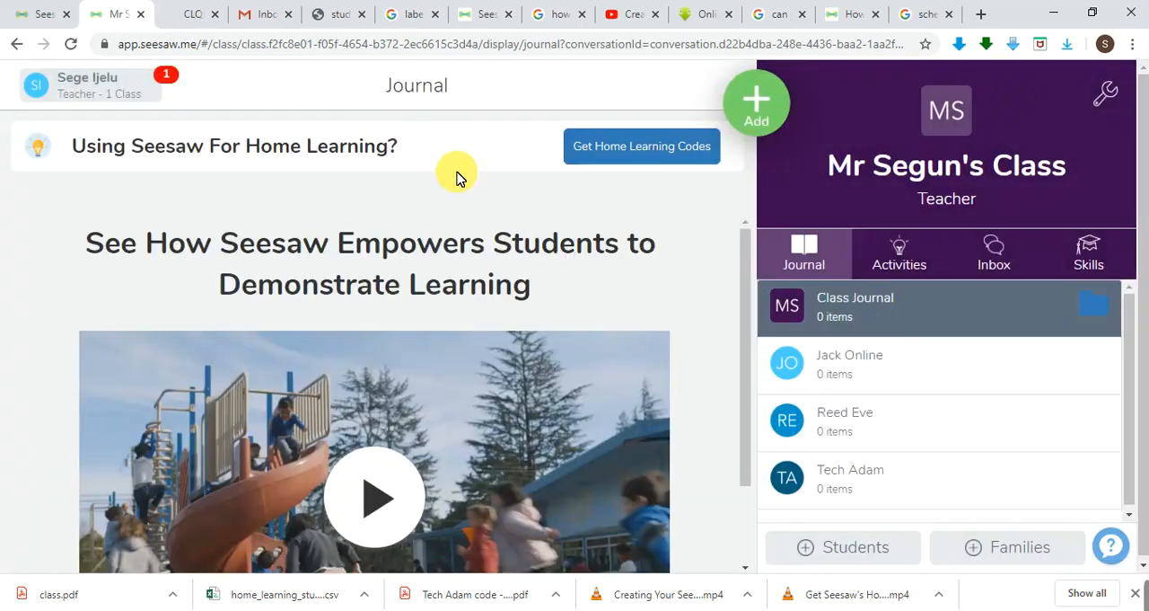
pyautogui.click(1099, 308)
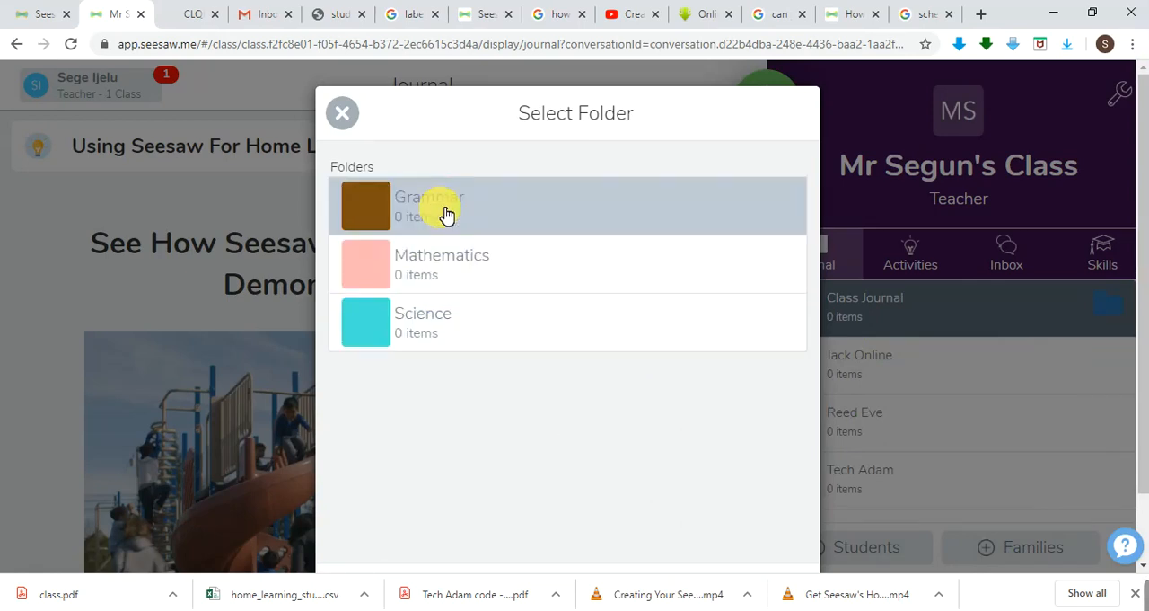
# Filter the Class Journal by the Grammar folder and look through the folder's contents.
pyautogui.click(451, 211)
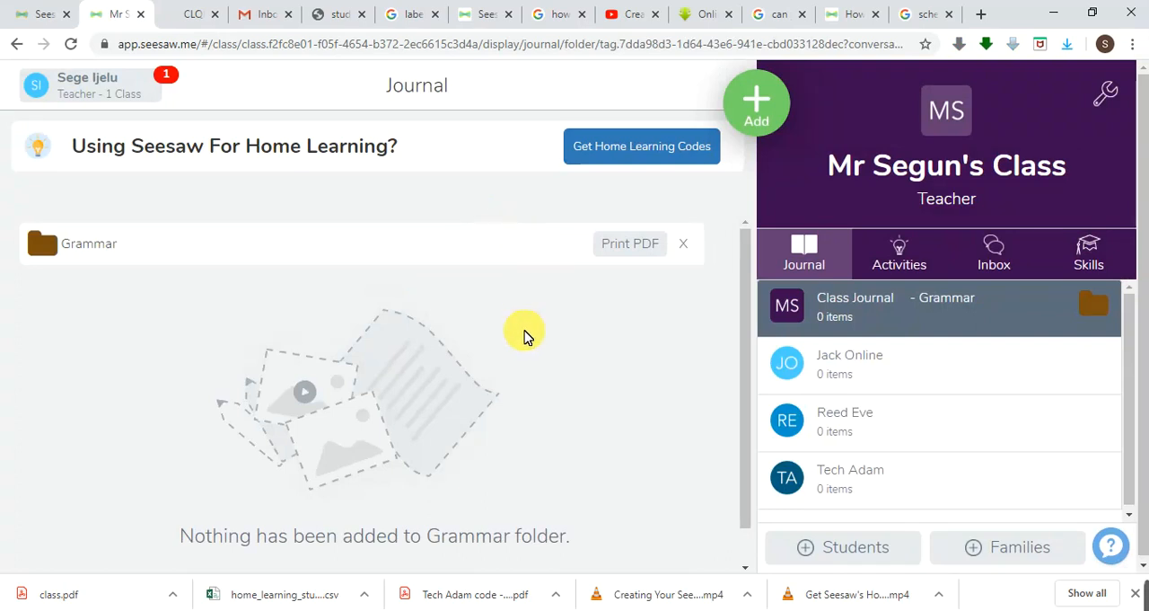
pyautogui.scroll(-1, 517, 426)
pyautogui.scroll(-1, 516, 426)
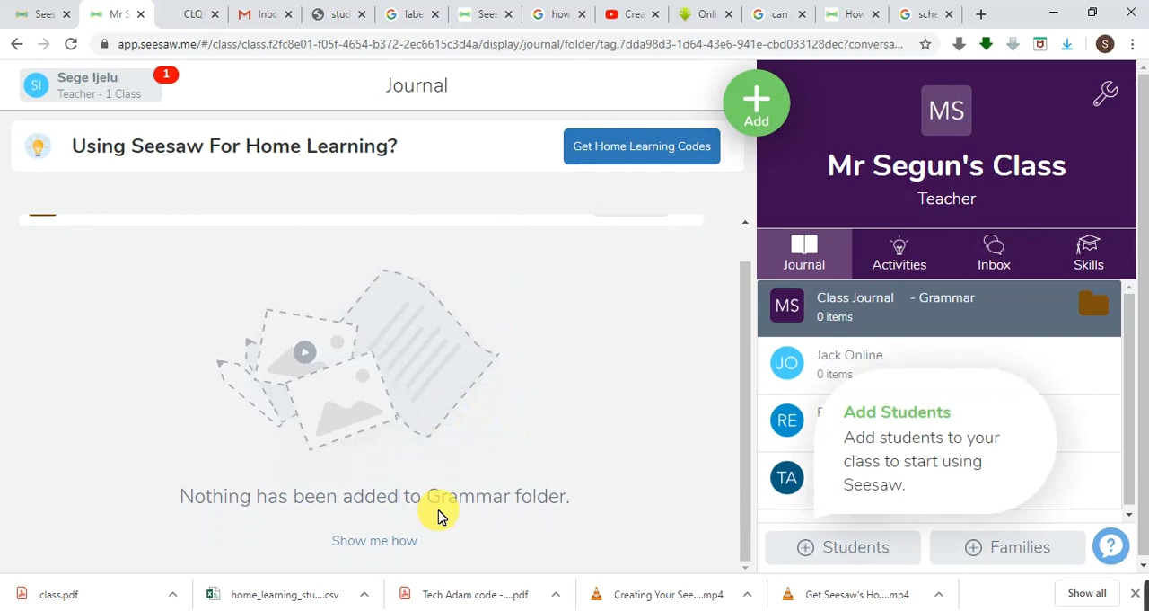
pyautogui.scroll(2, 438, 517)
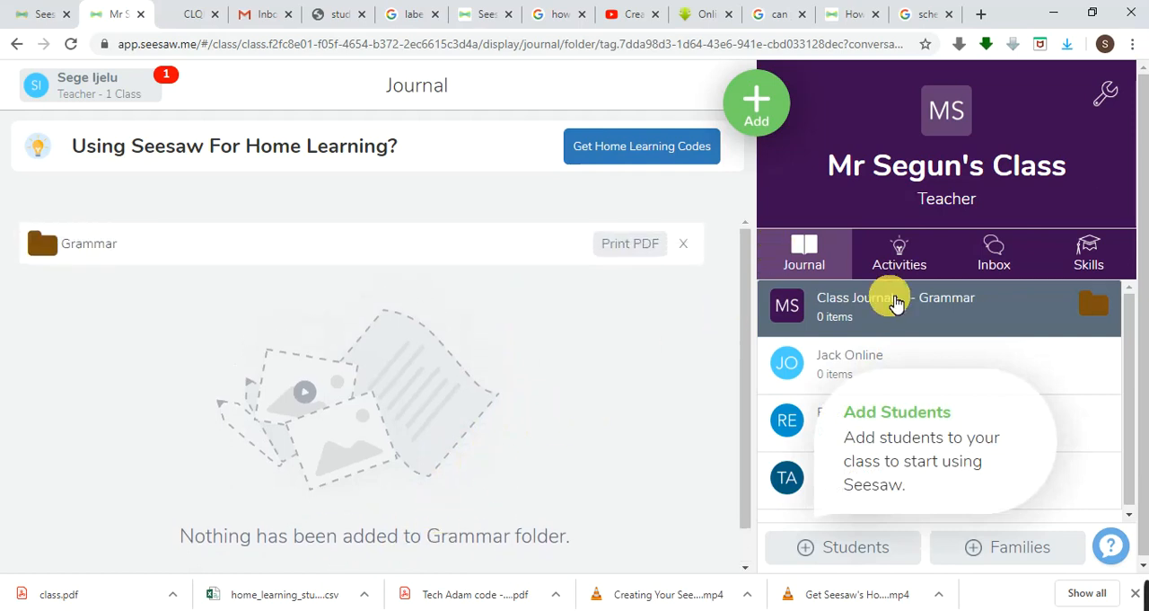
# Clear the Class Journal's folder selection to return to the unfiltered journal.
pyautogui.click(1094, 305)
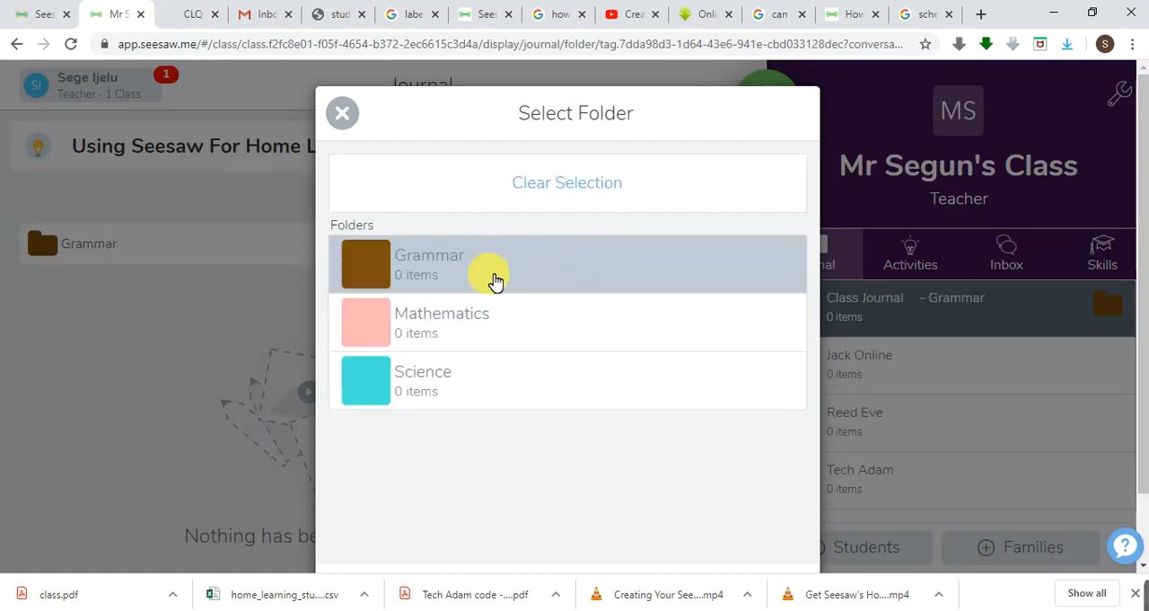
pyautogui.click(559, 179)
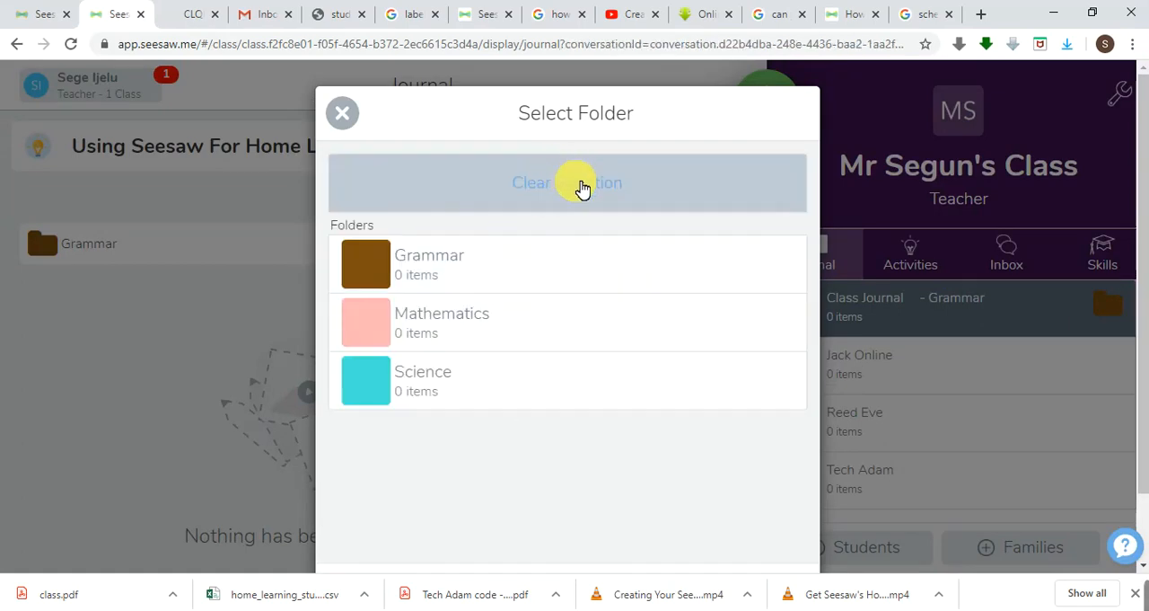
pyautogui.click(582, 187)
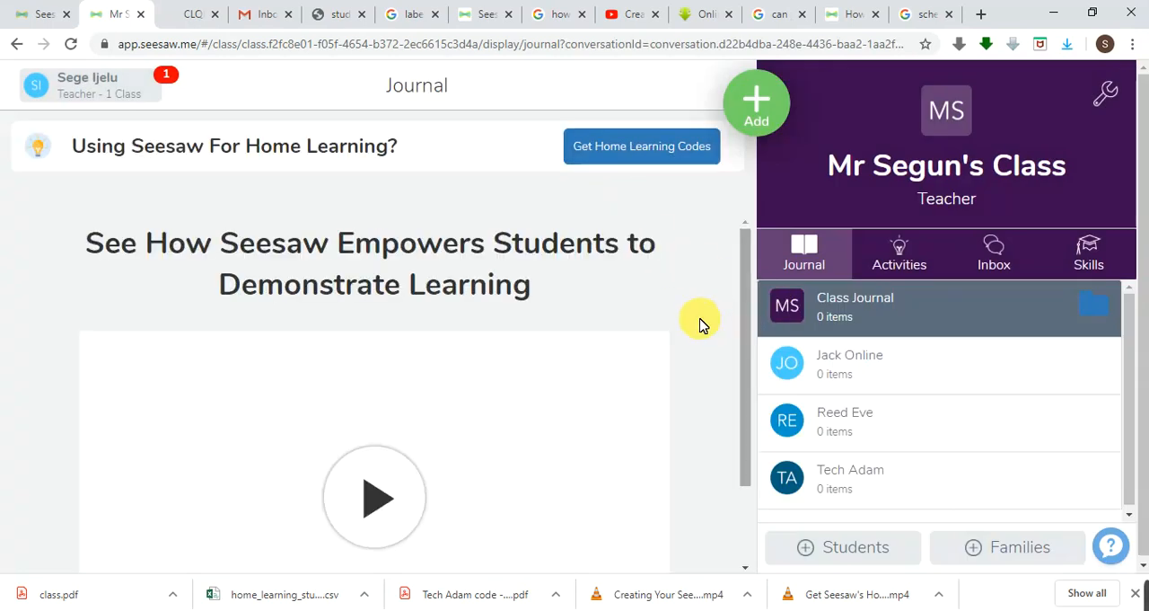